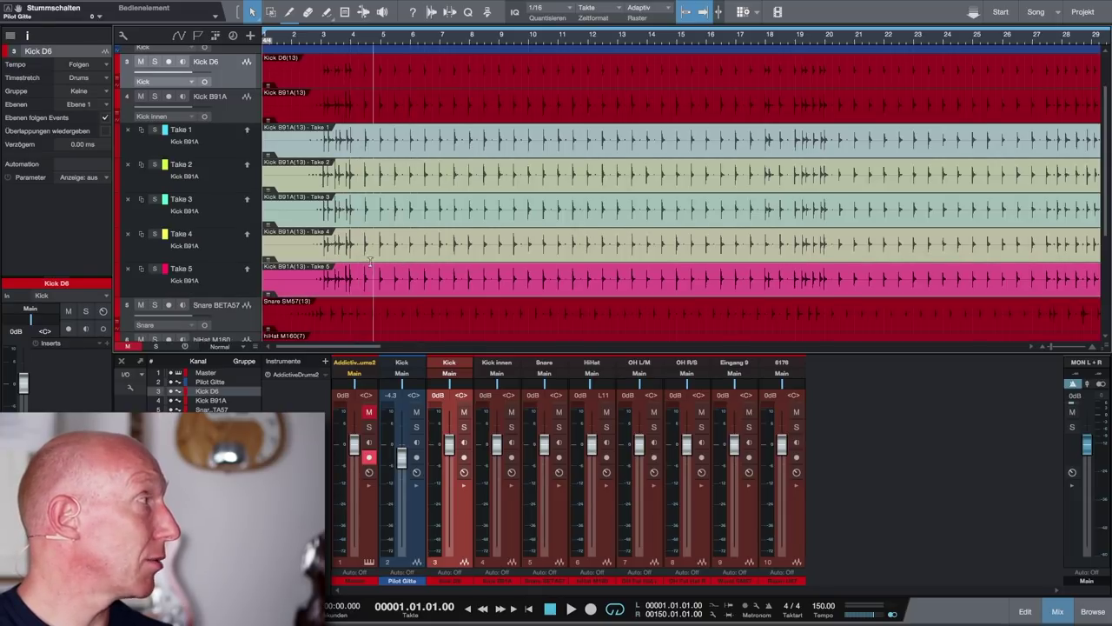
- Collapse the take layers of the Kick B91A track, play the song and mute the Pilot Gitte channel
click(119, 116)
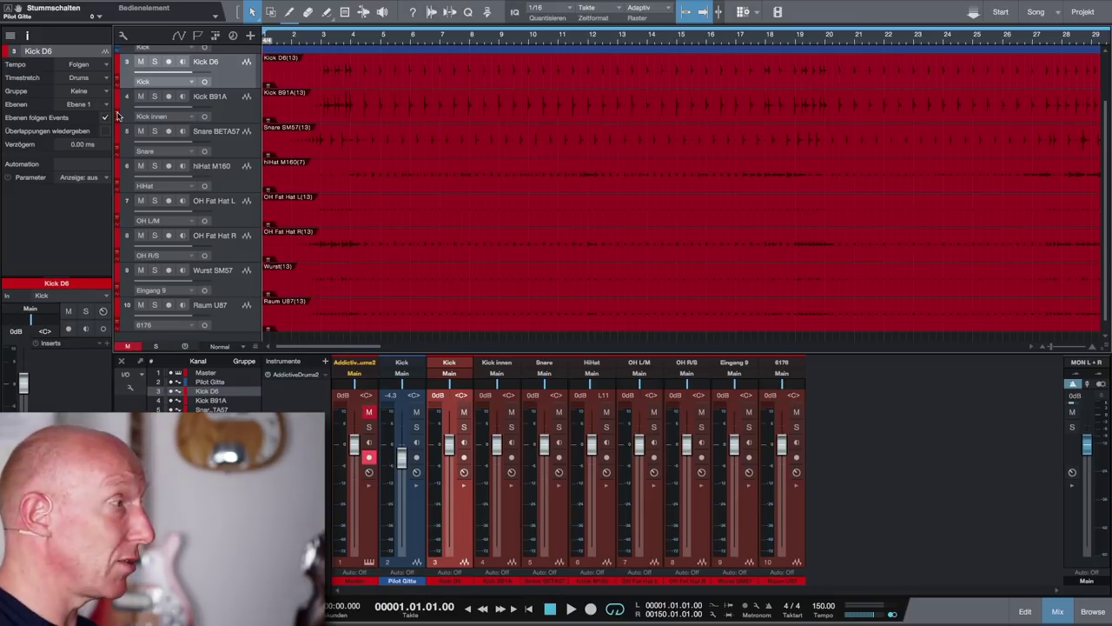
key(space)
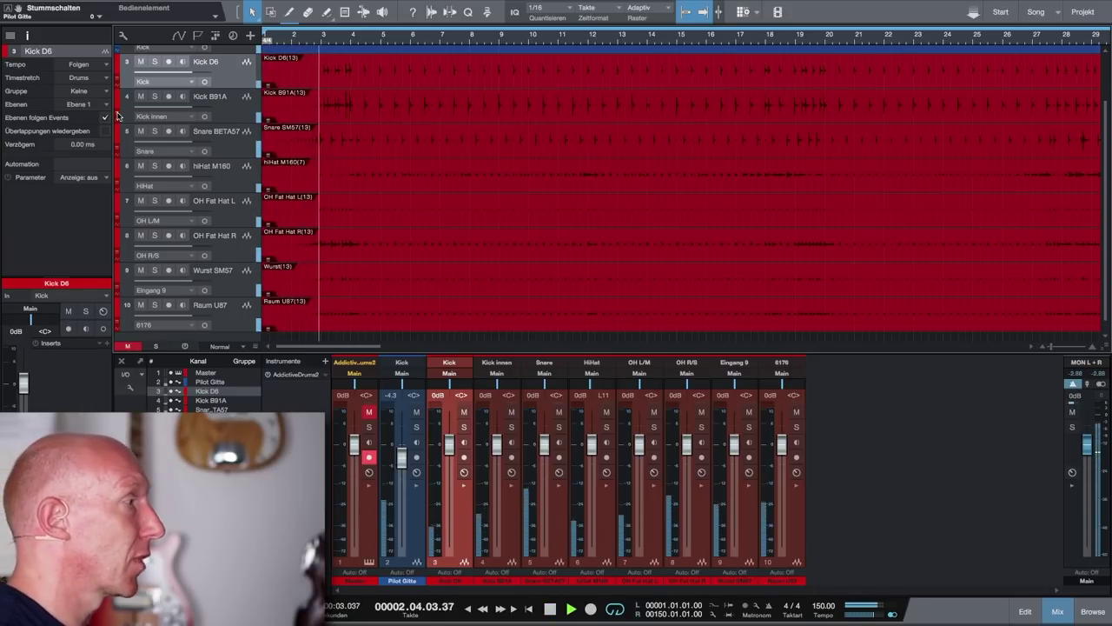
click(417, 412)
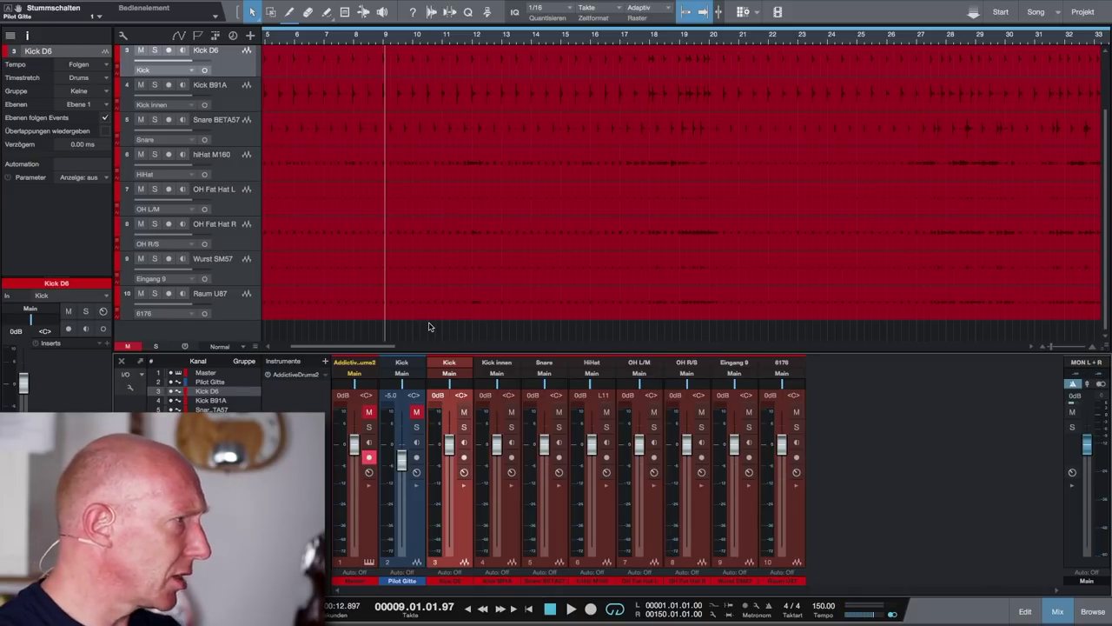
- Set the panning of the HiHat channel to 0 so it sits in the centre
click(602, 396)
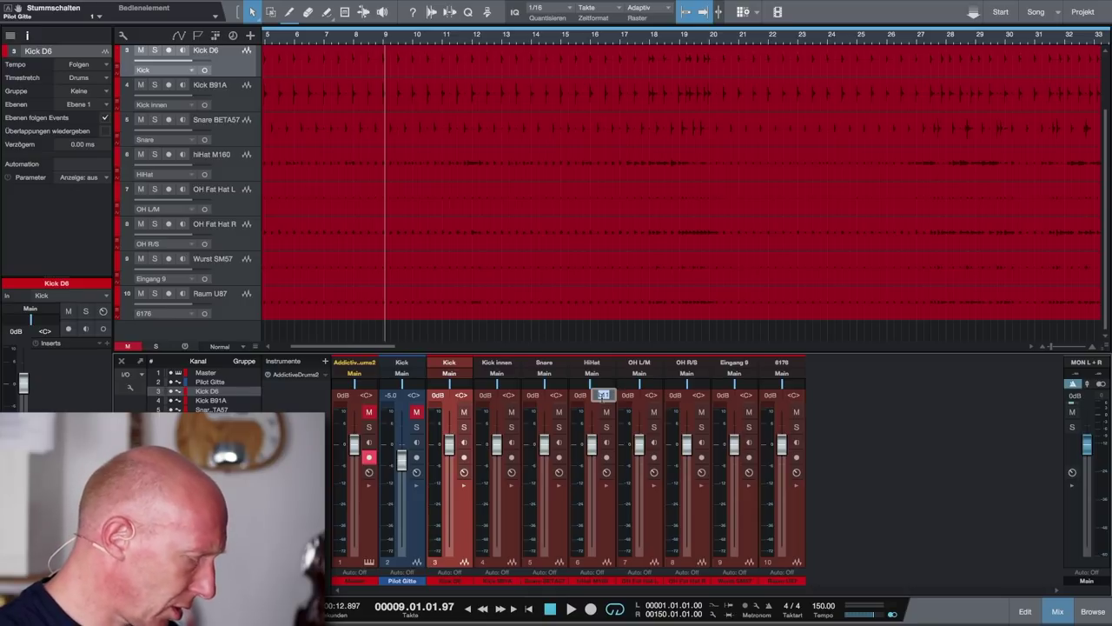
text(0)
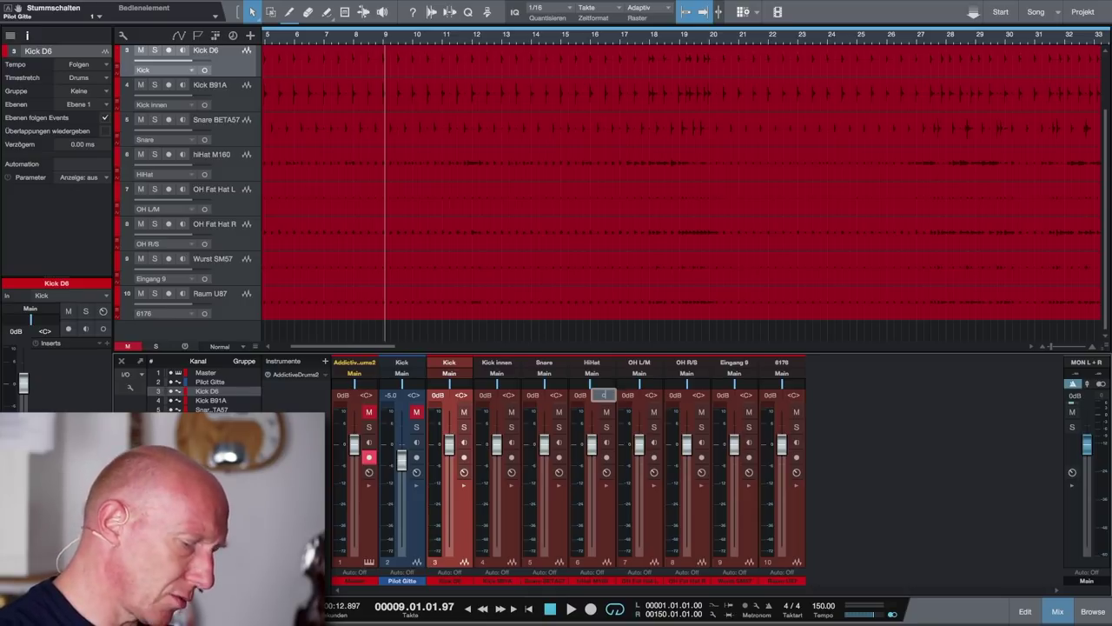
key(Return)
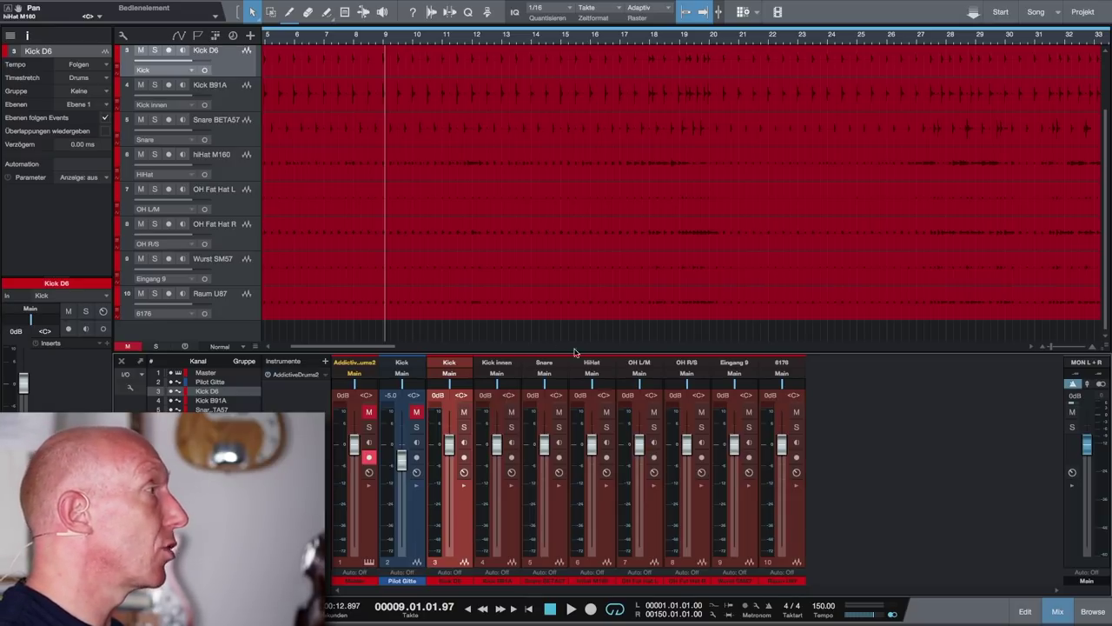
- Solo the Kick D6 channel, expand its inserts and sends, and play it back on its own
scroll(426, 266, up, 1)
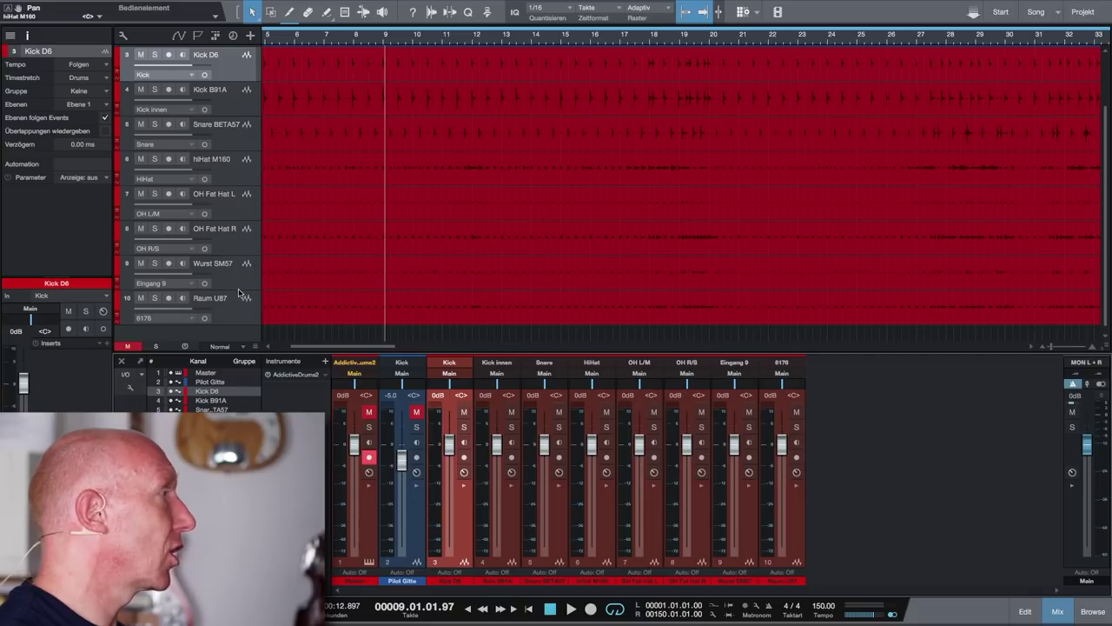
scroll(296, 268, up, 2)
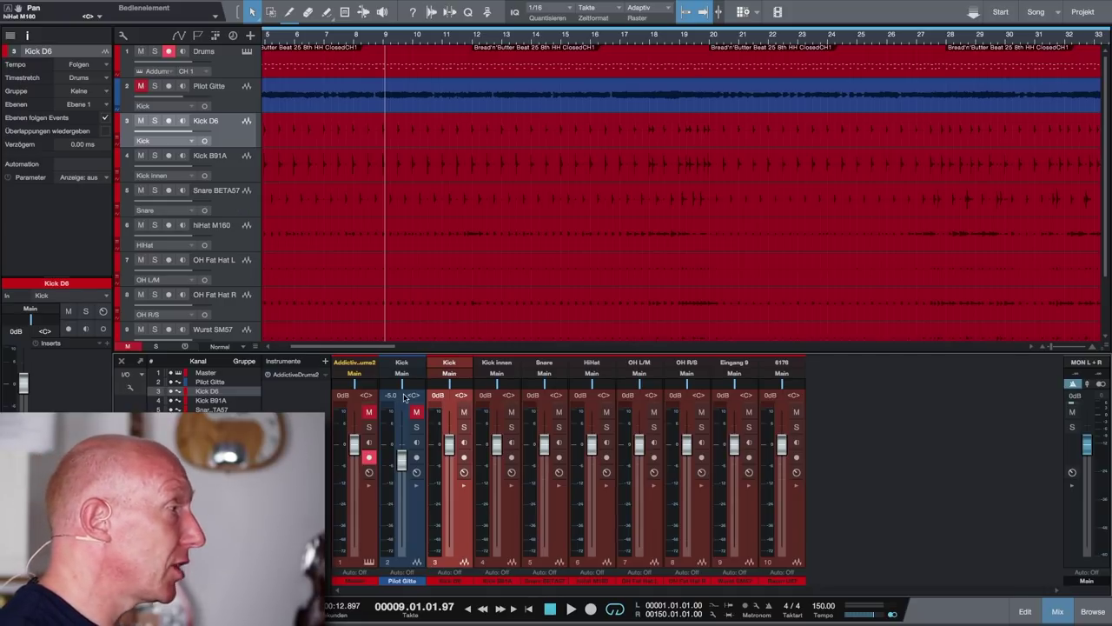
click(464, 427)
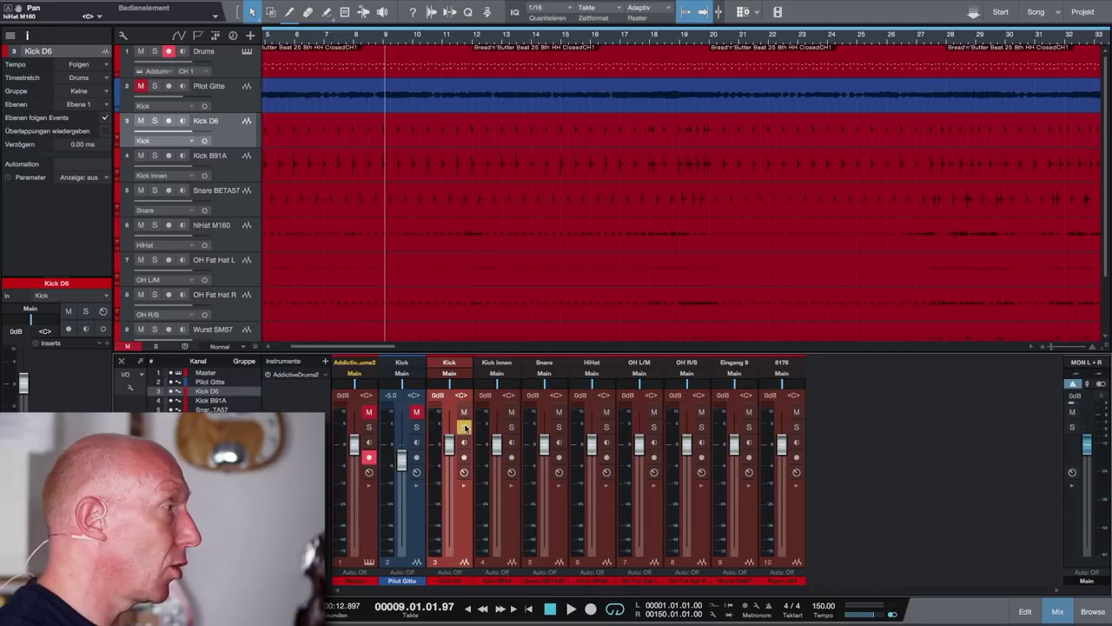
click(464, 487)
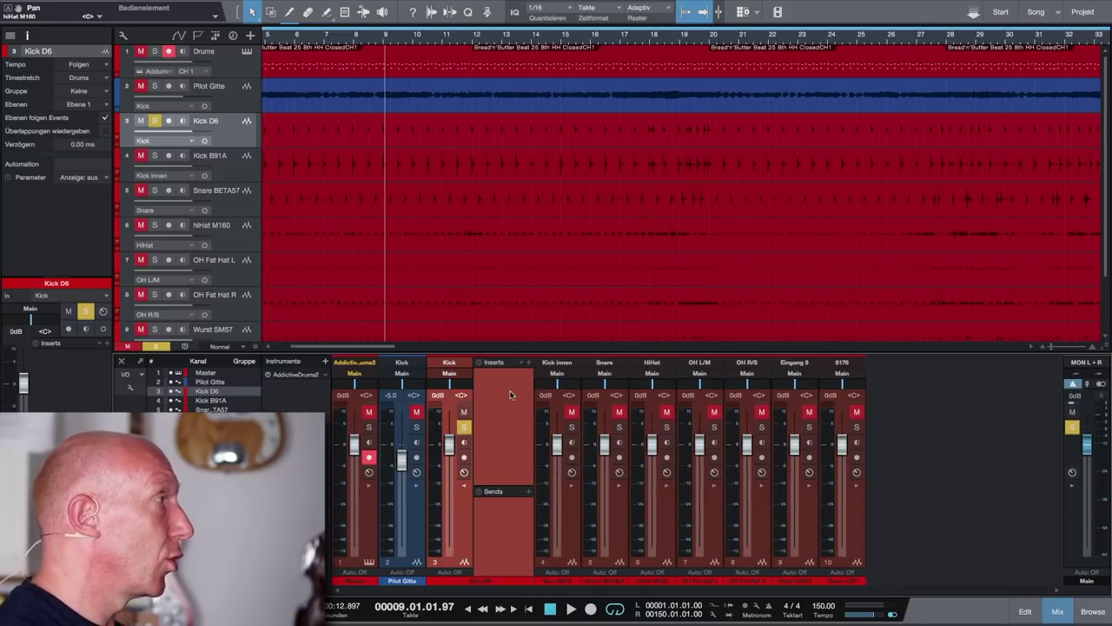
key(space)
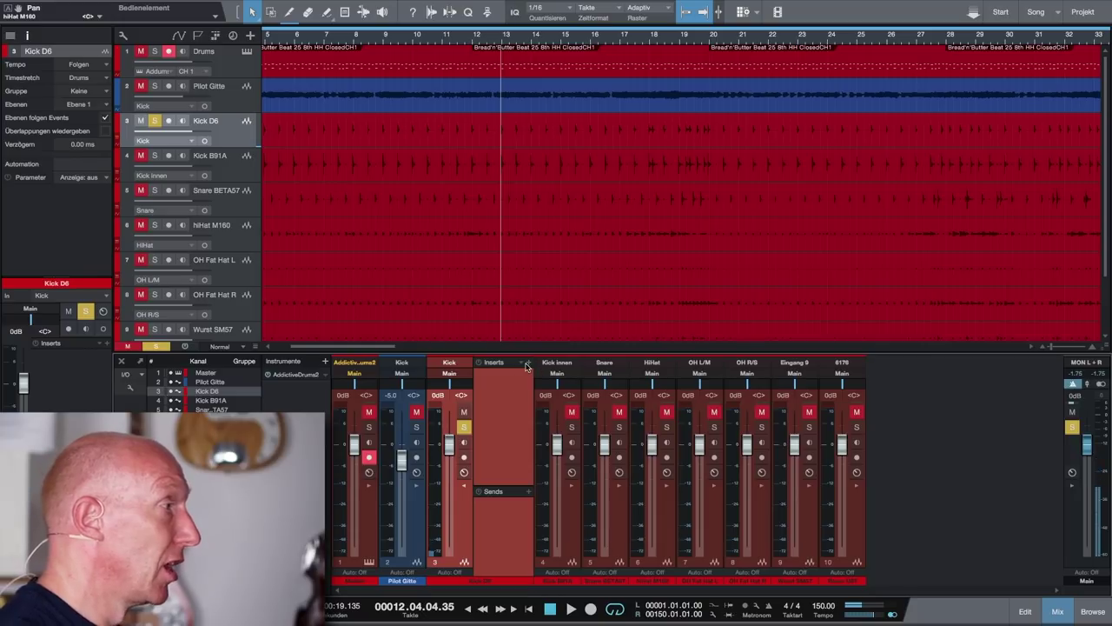
- Insert a Pro EQ on the Kick D6 channel and move its window clear of the upper tracks
click(527, 363)
scroll(608, 226, down, 6)
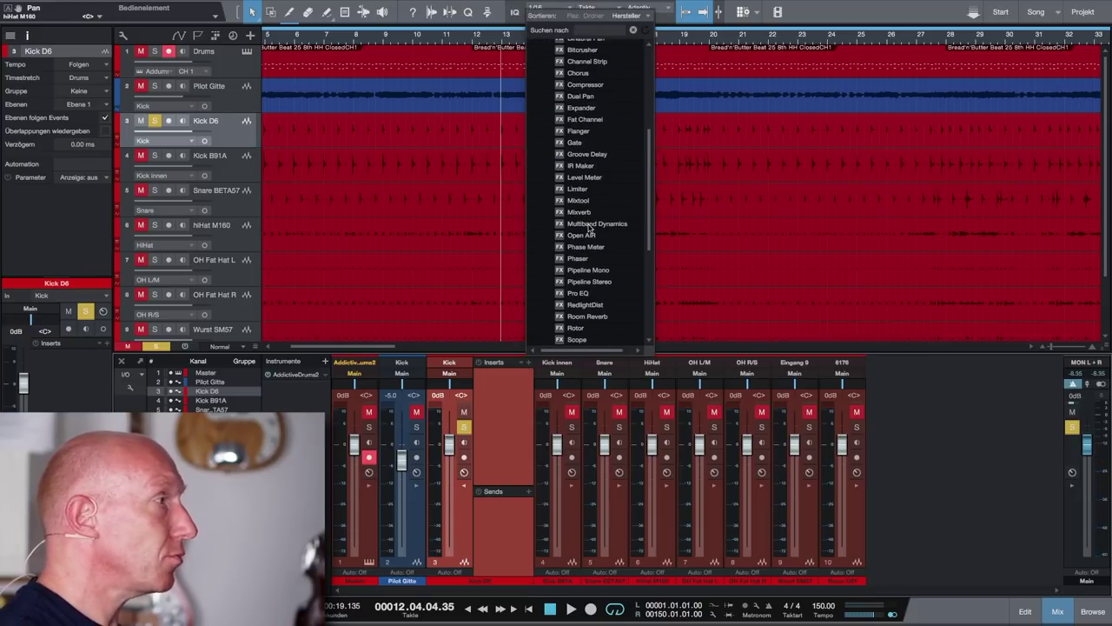
click(633, 293)
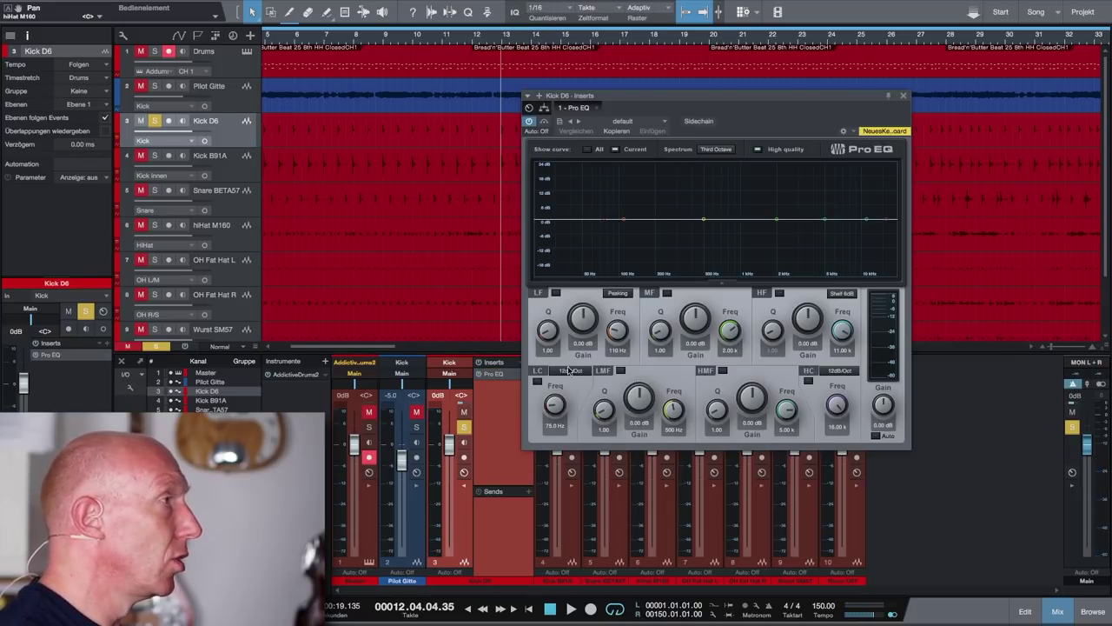
drag(720, 99, 745, 228)
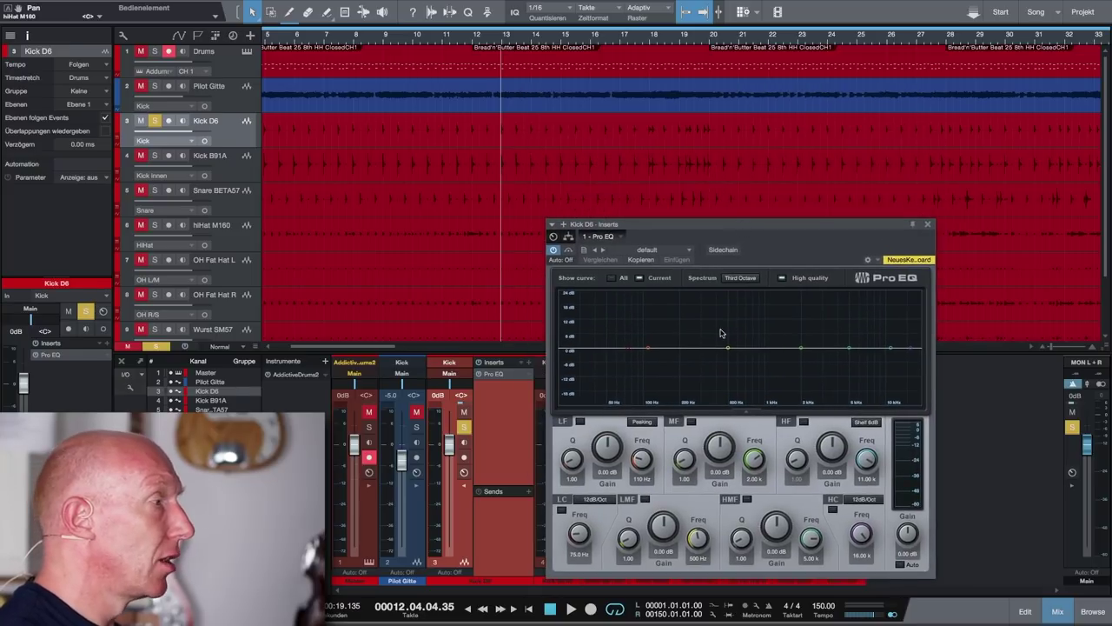
- Enable the low cut filter in Kick D6's Pro EQ and set its frequency to 20 Hz
click(562, 510)
click(577, 554)
text(20)
key(Return)
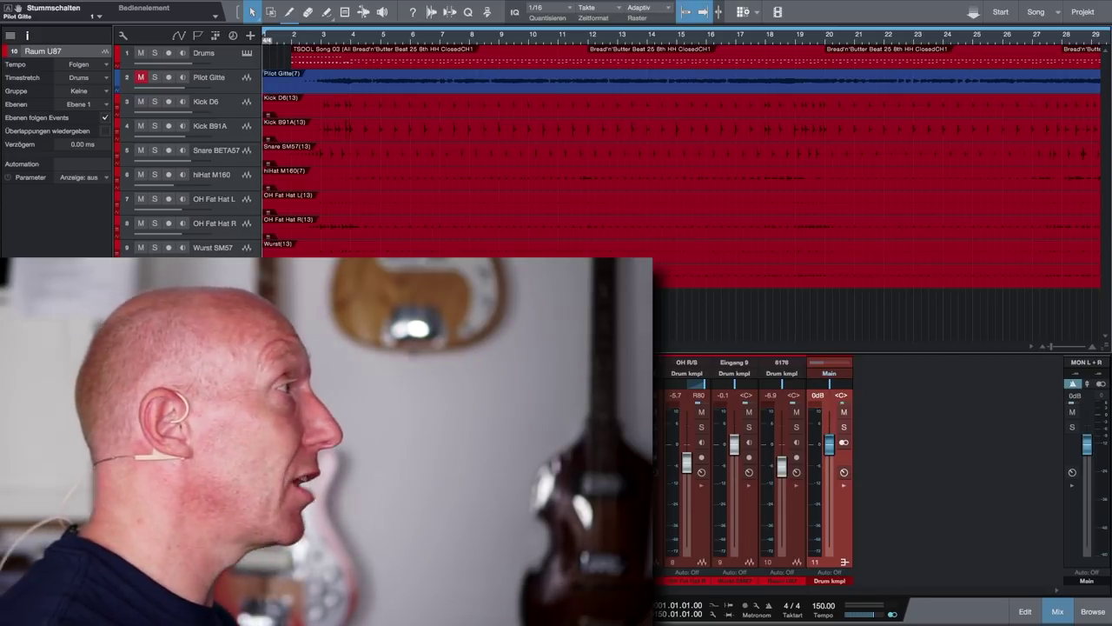
- Play the drum mix from around bar 2, then solo Kick D6 and examine its Pro EQ curve and band settings
click(307, 40)
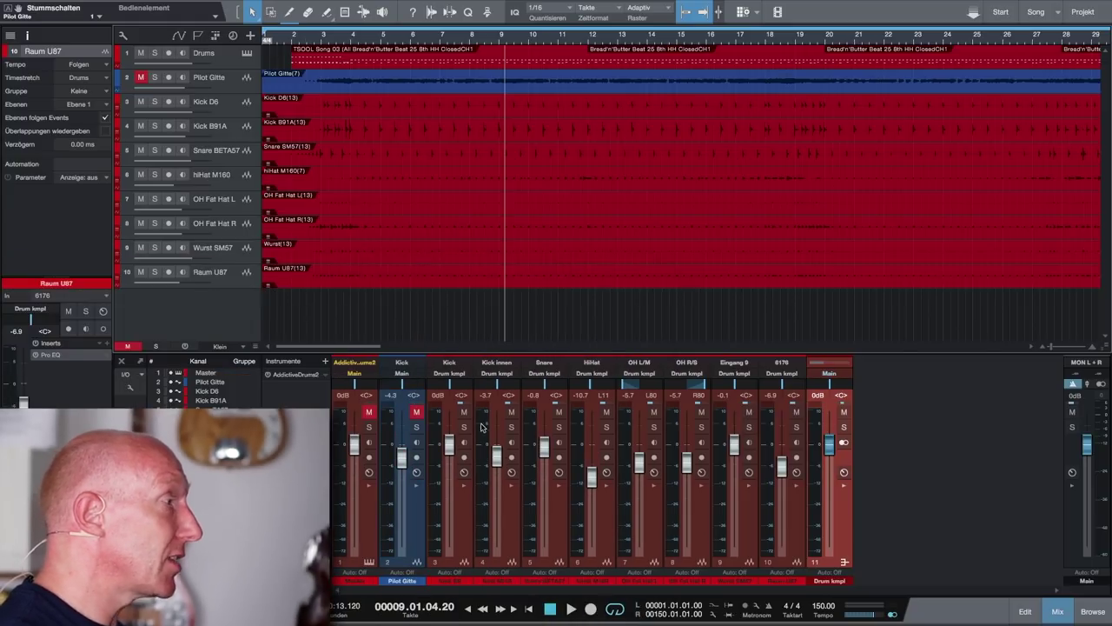
click(464, 427)
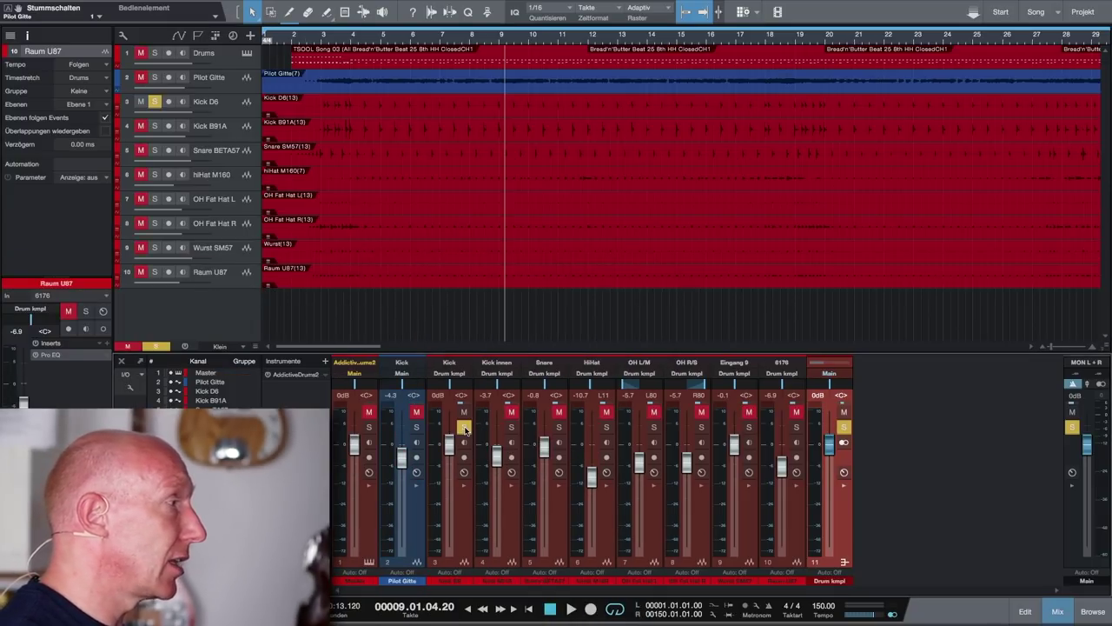
click(464, 486)
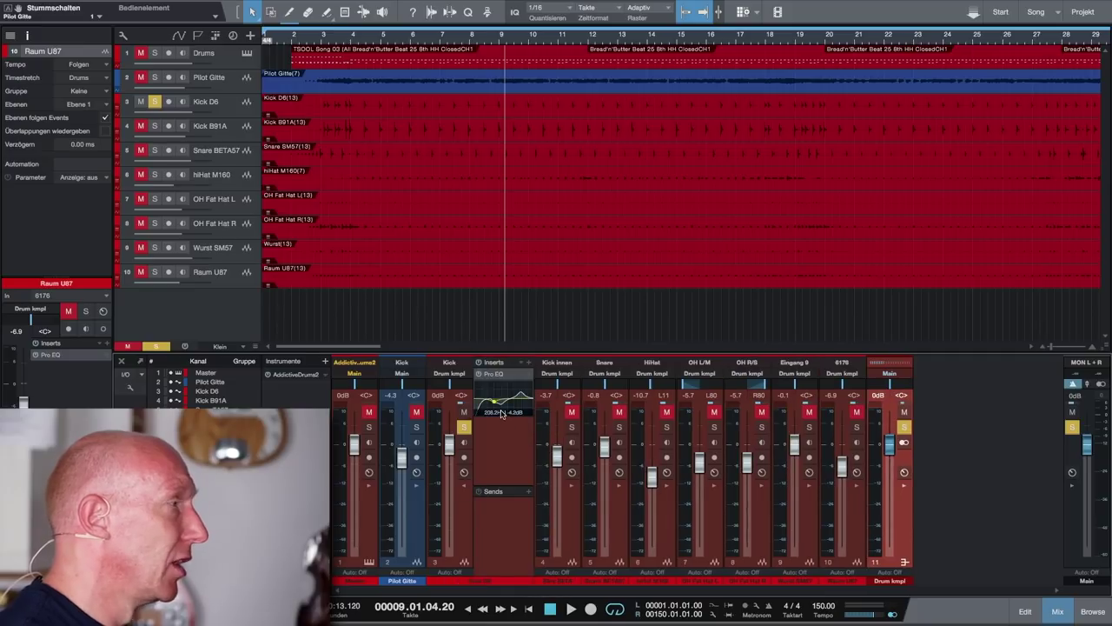
click(507, 375)
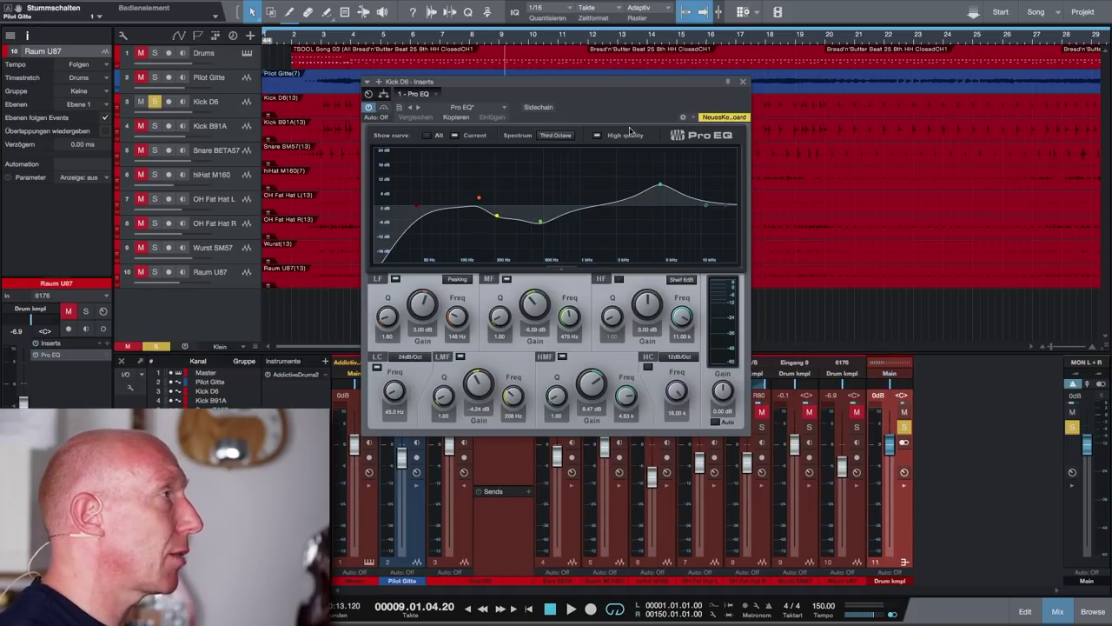
drag(541, 84, 623, 104)
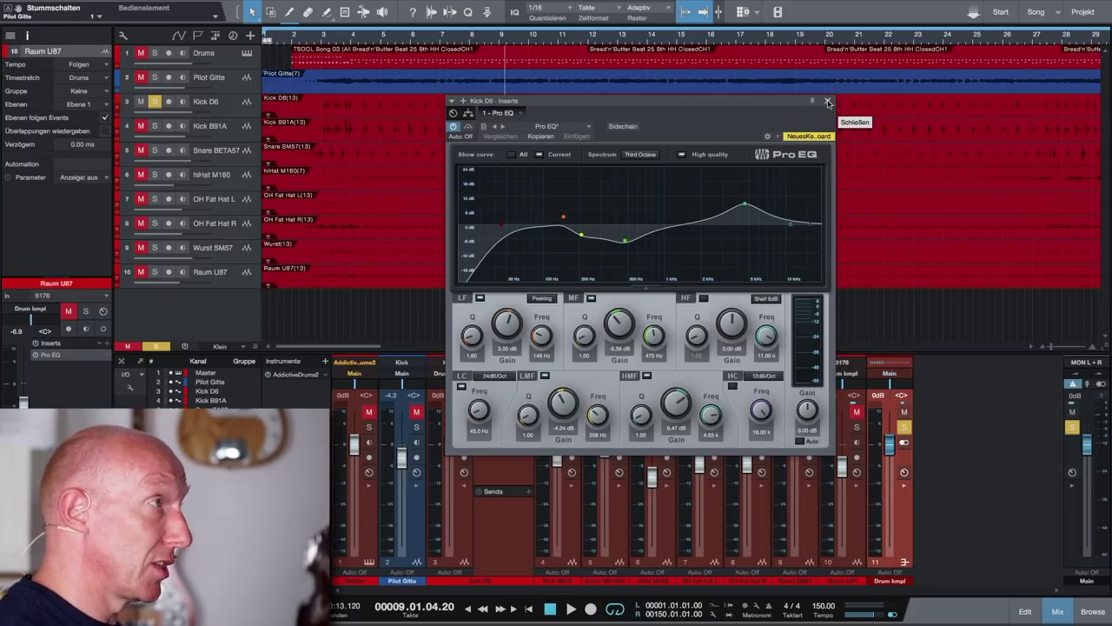
click(829, 103)
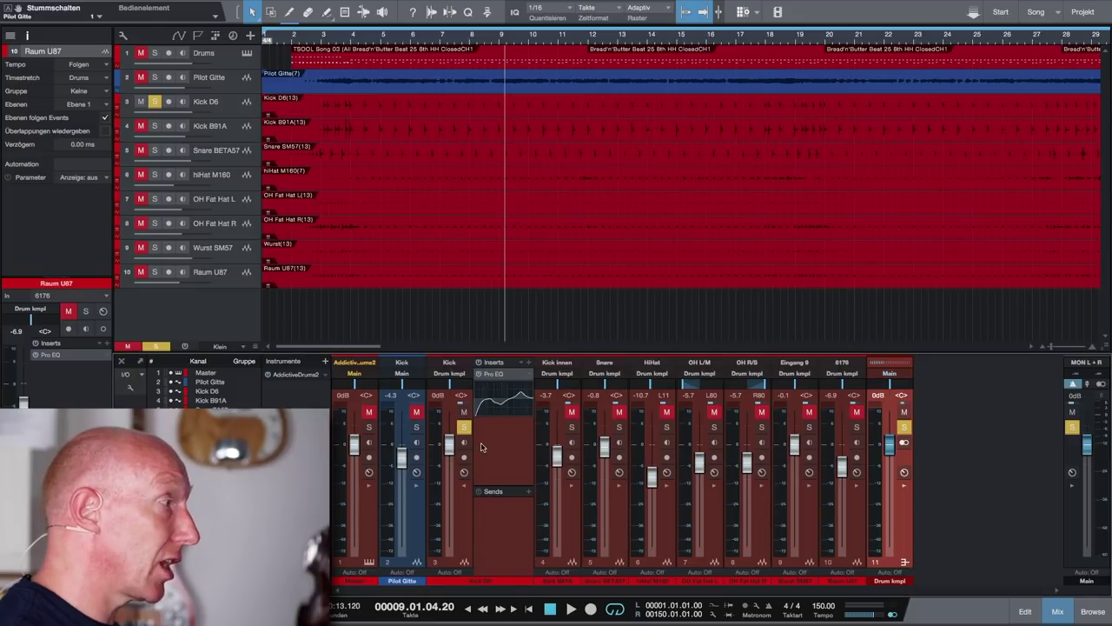
- Play back the soloed Kick D6 track in short passages to hear it with the EQ
key(space)
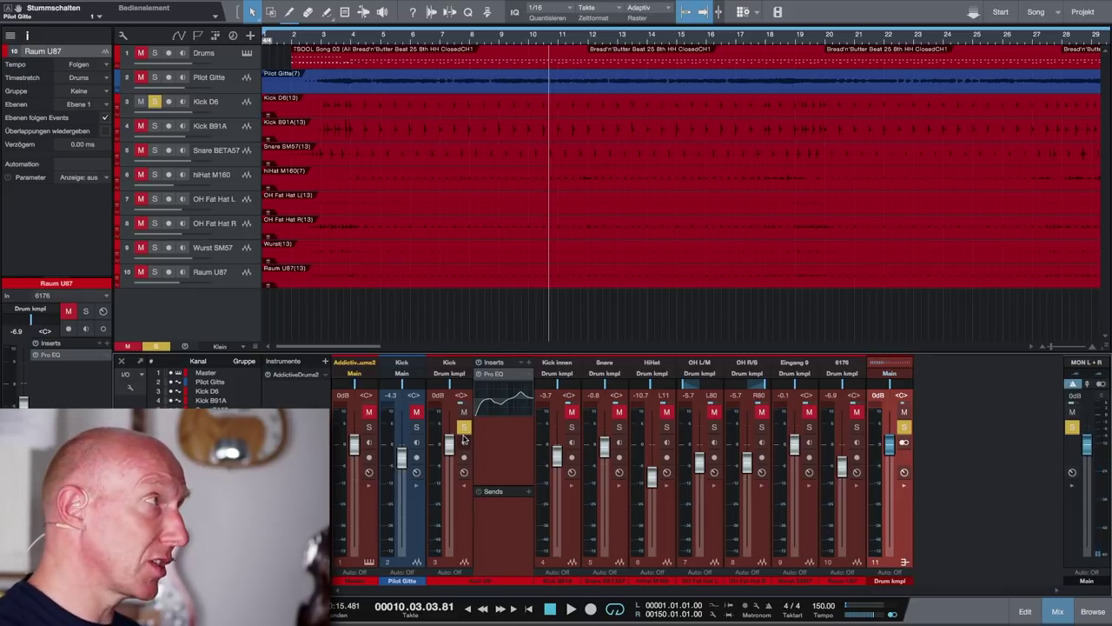
key(space)
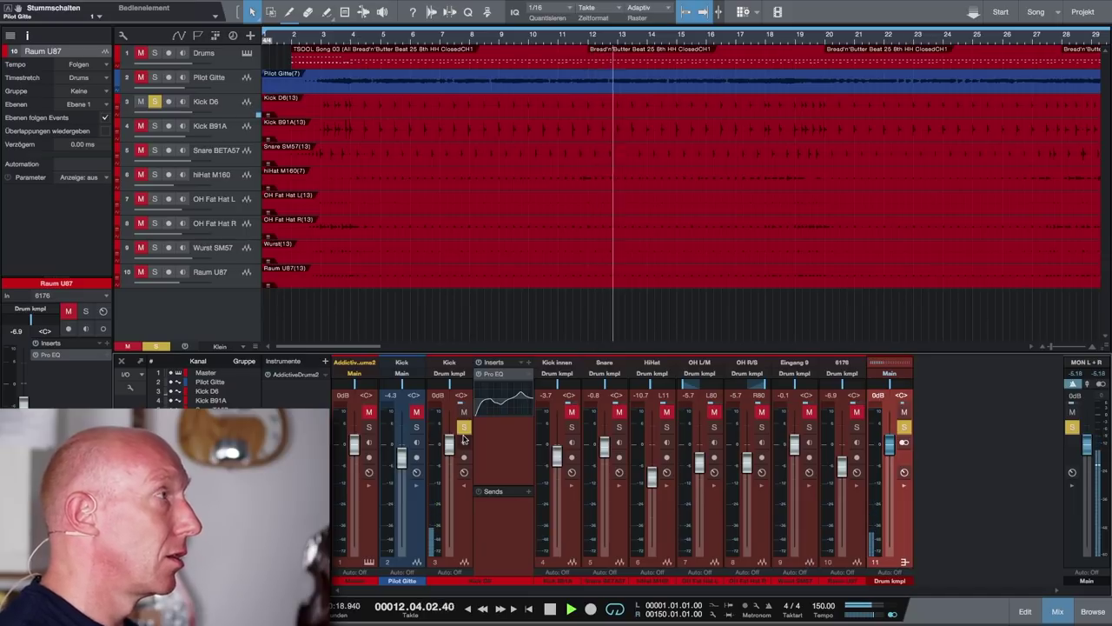
key(space)
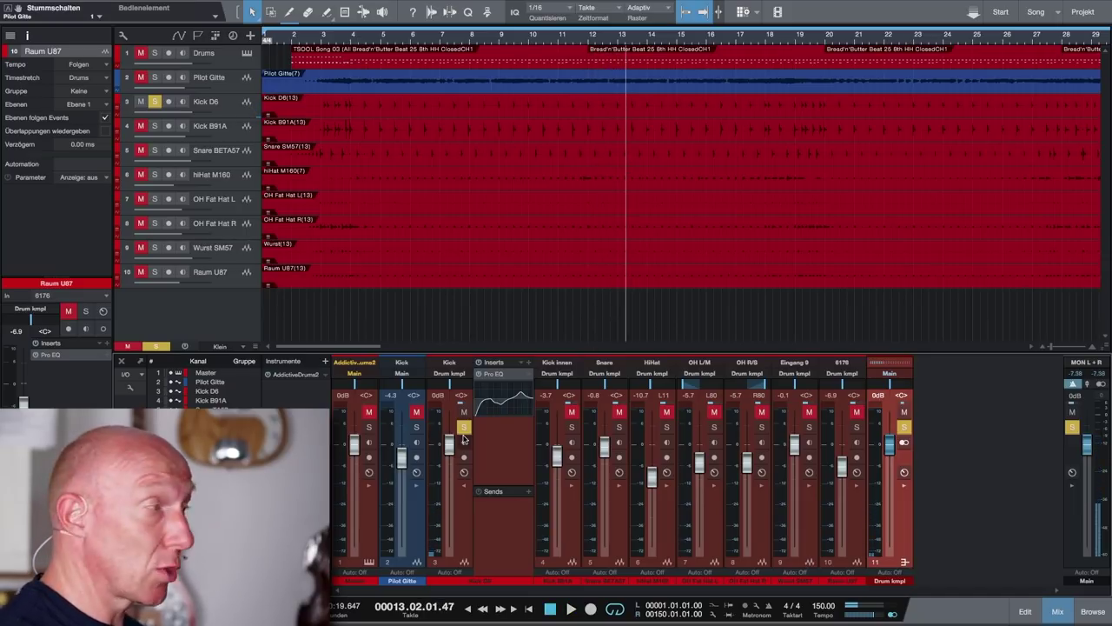
- Solo Kick B91A to examine its Pro EQ settings, and add Kick D6 to the solo
click(572, 428)
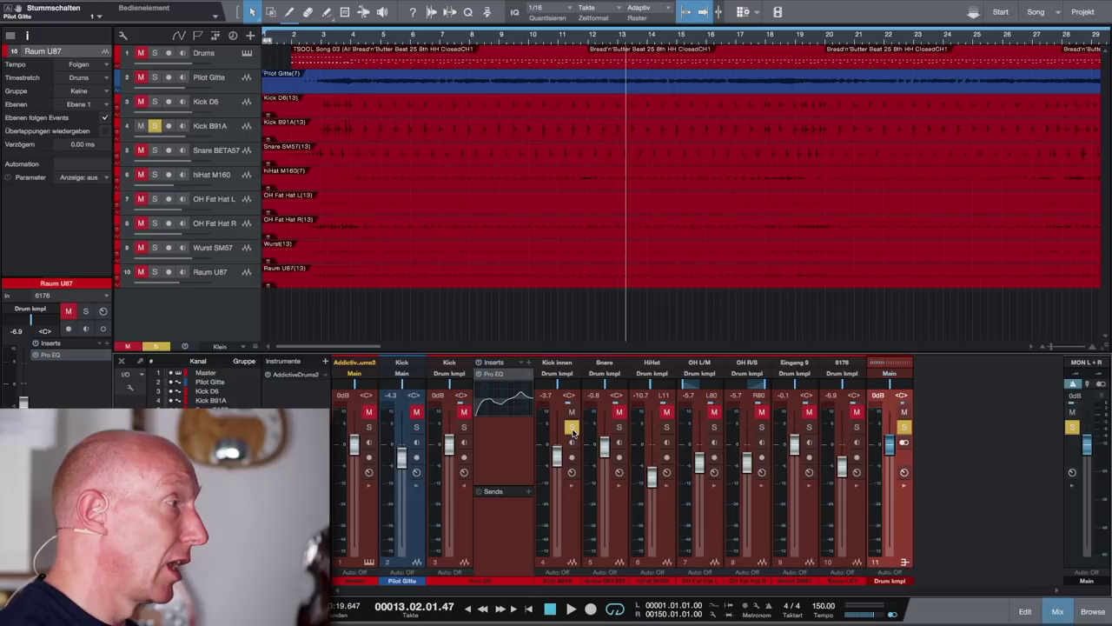
click(571, 487)
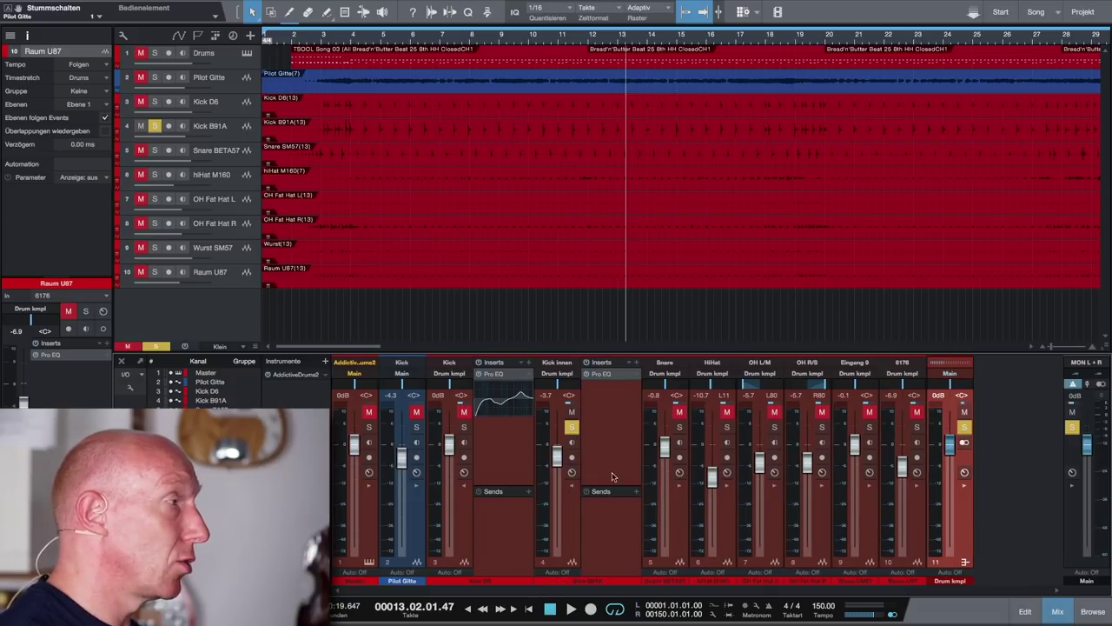
click(606, 373)
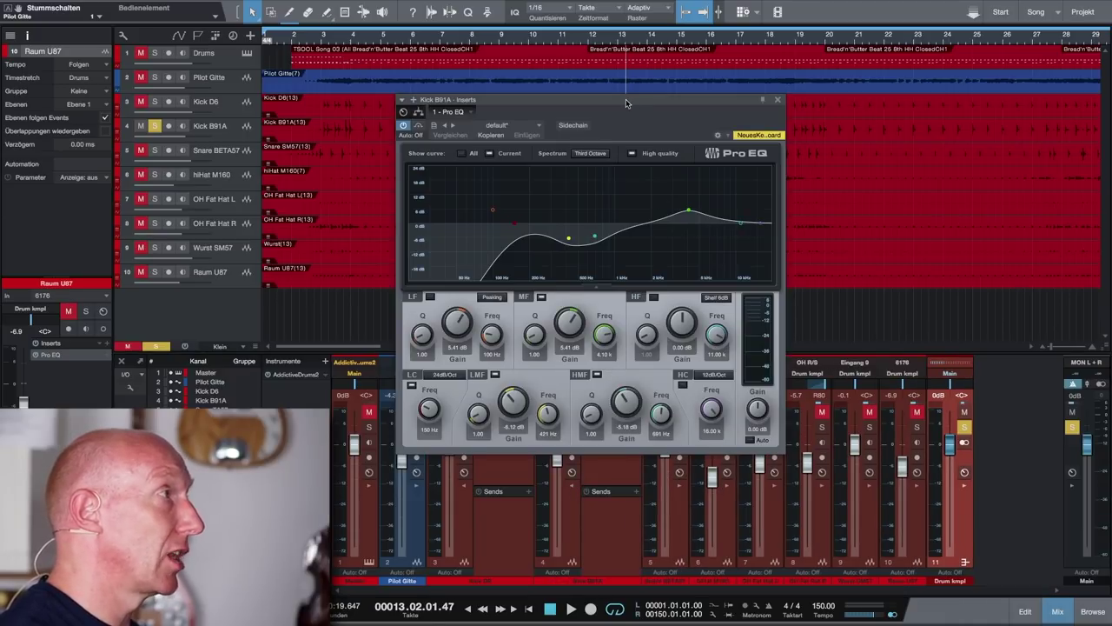
drag(633, 105, 642, 112)
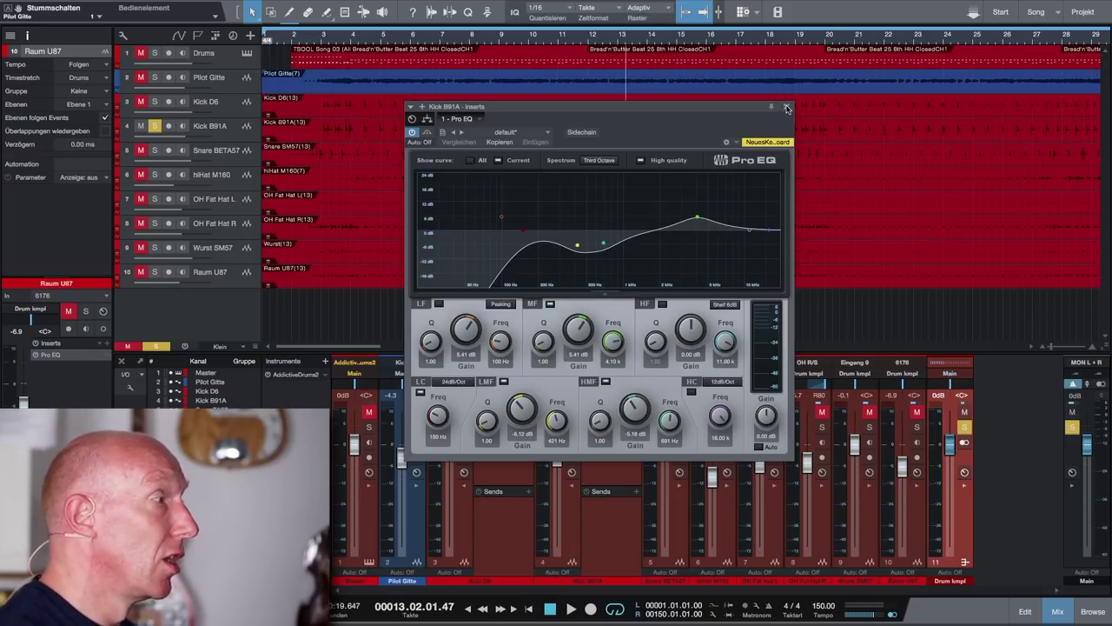
click(787, 108)
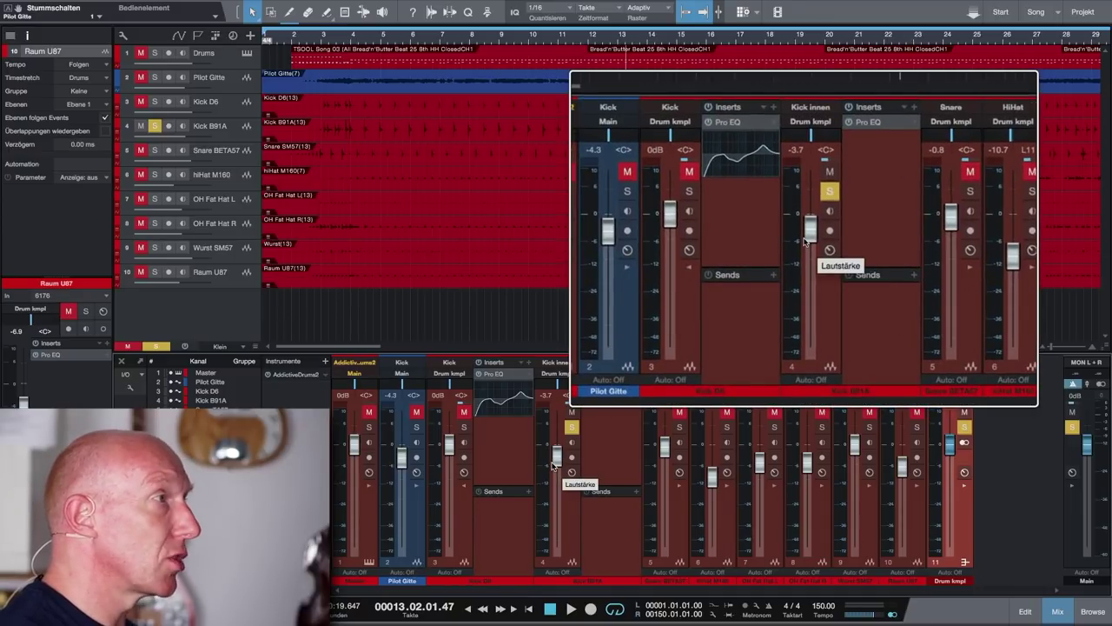
click(463, 426)
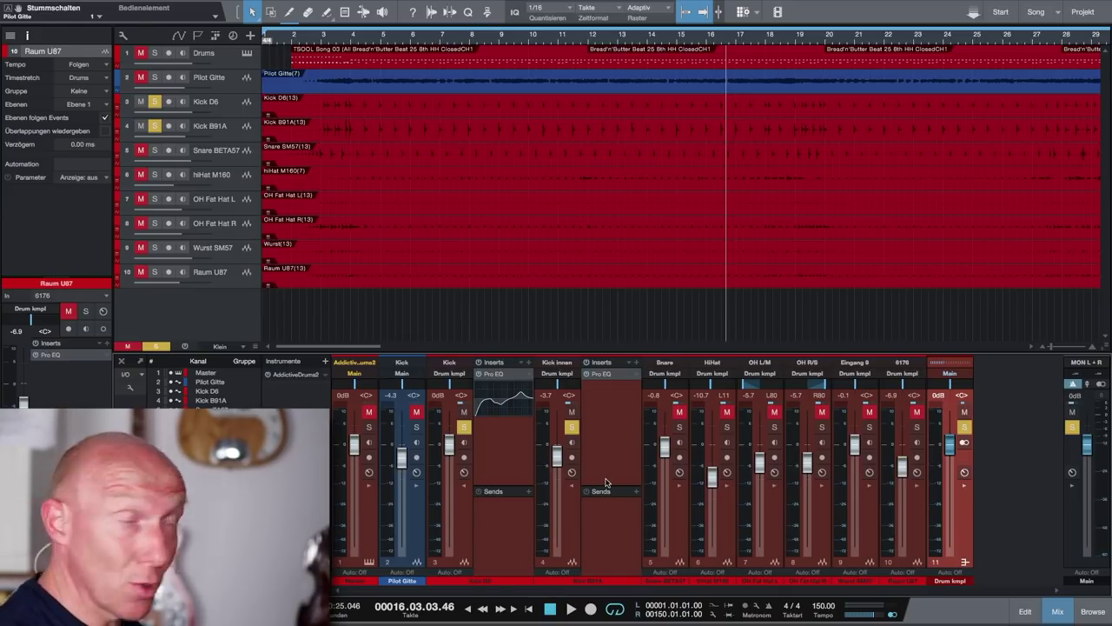
- Show the Snare BETA57 channel's inserts and examine the curves and band settings of both Pro EQ instances in turn
click(680, 486)
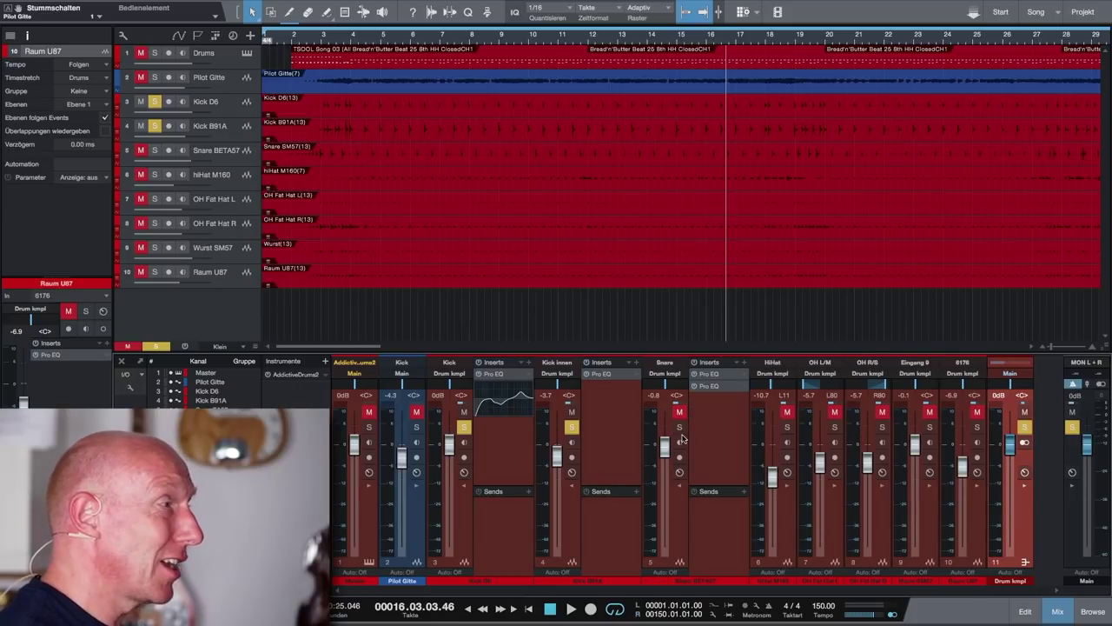
click(718, 375)
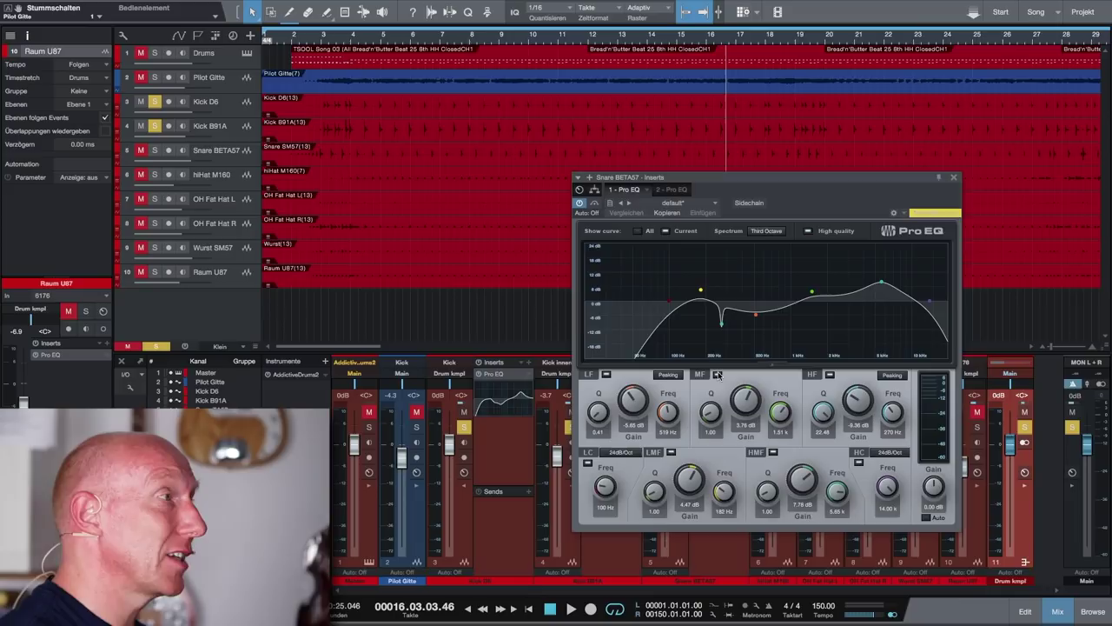
drag(780, 186, 757, 154)
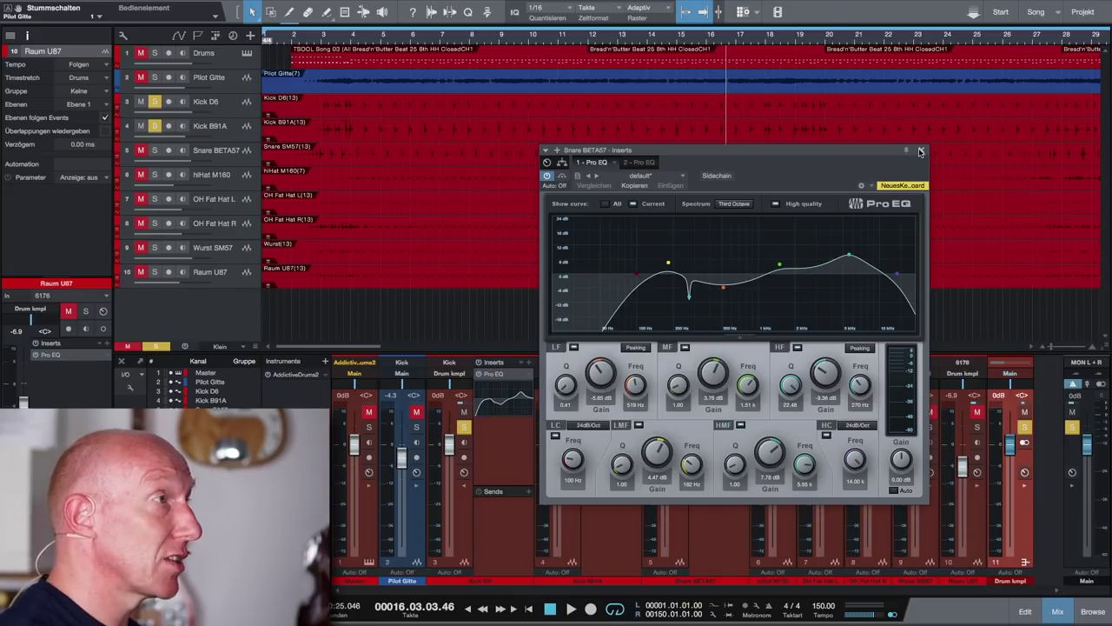
click(921, 152)
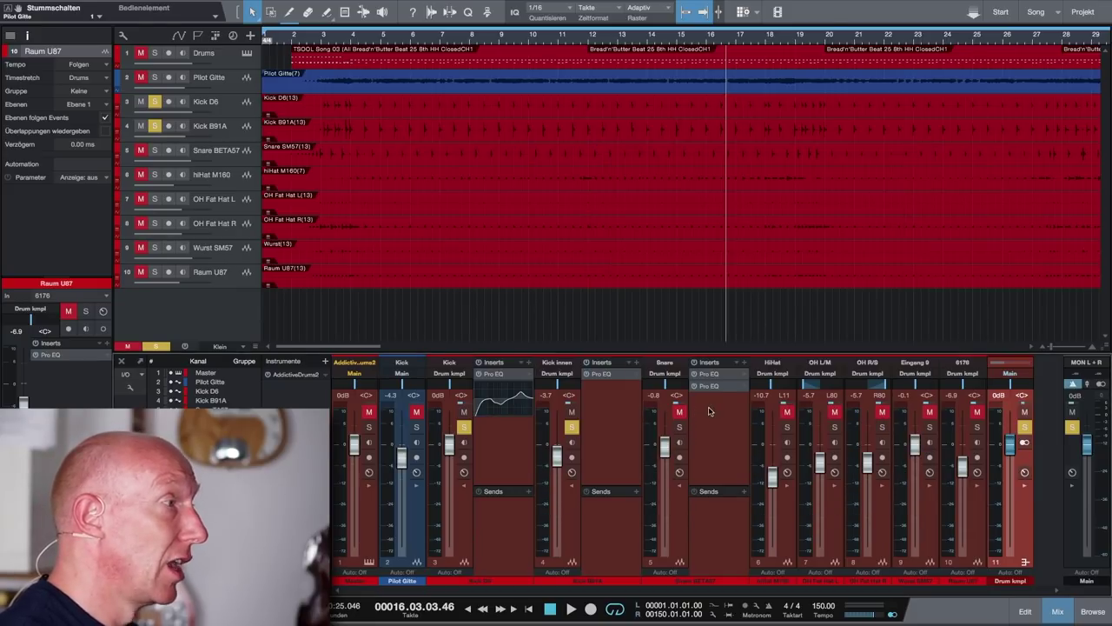
click(722, 388)
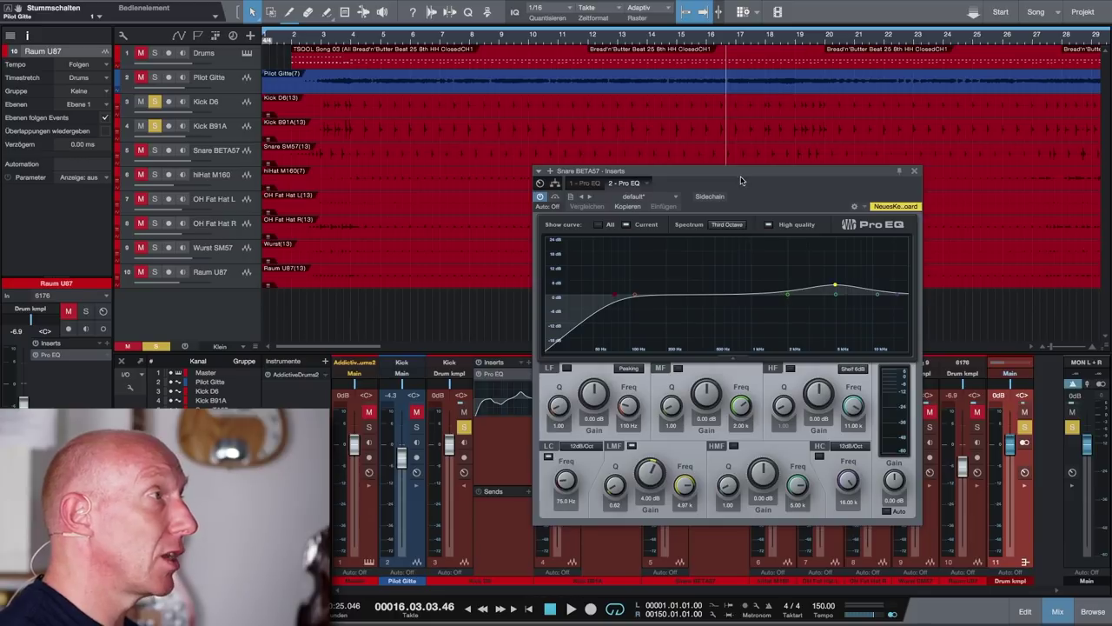
drag(742, 179, 762, 200)
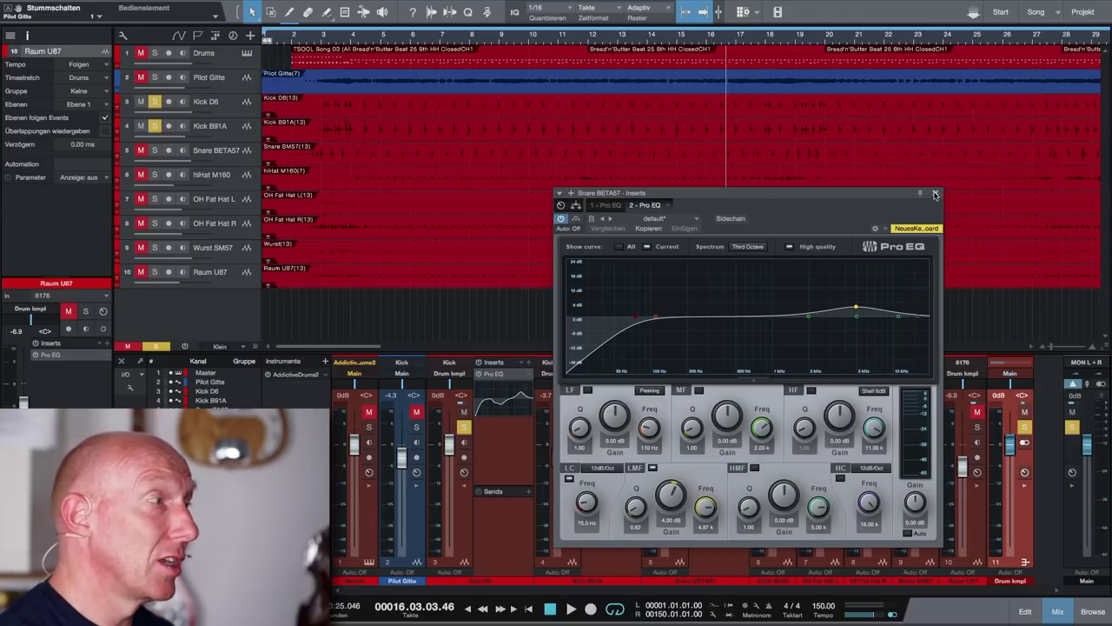
click(939, 193)
- Solo Snare BETA57, play it back from around bar 16, and clear the solo
click(679, 427)
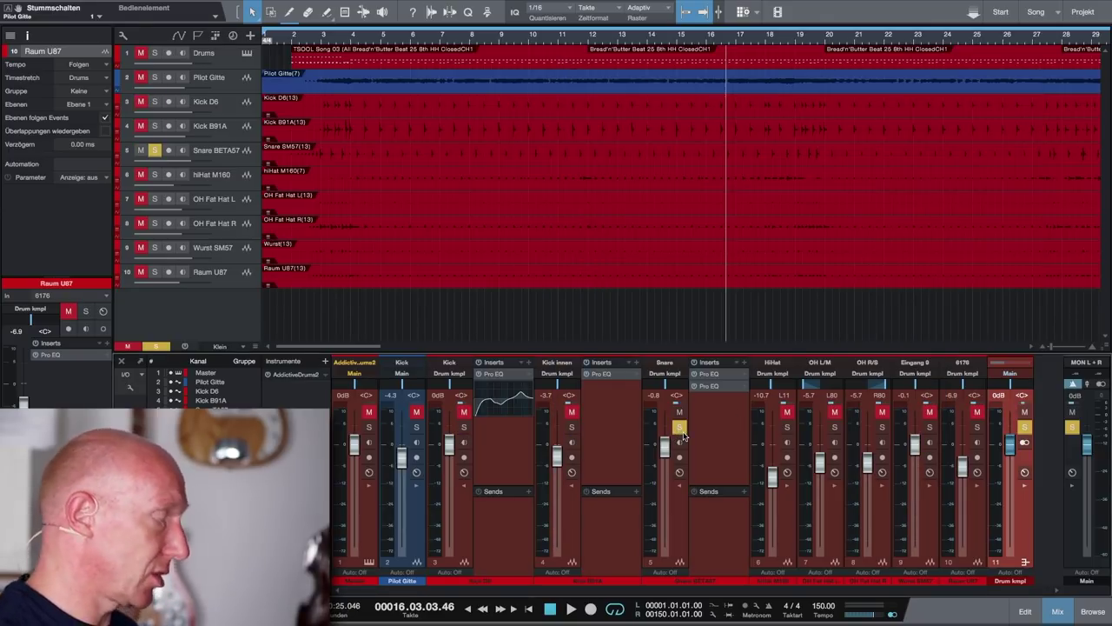
key(space)
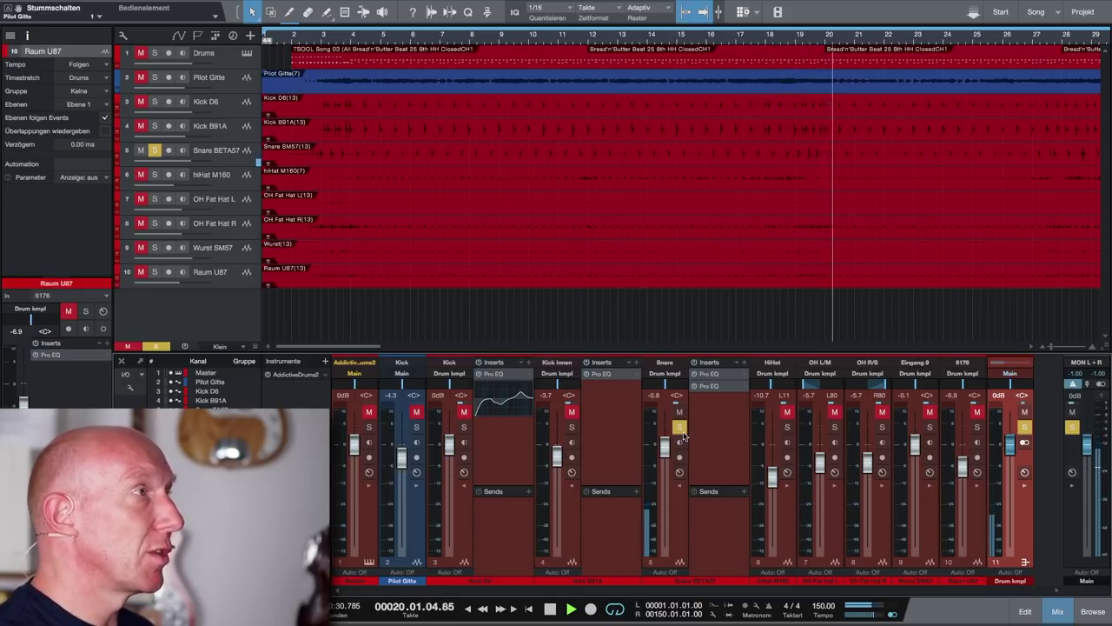
key(space)
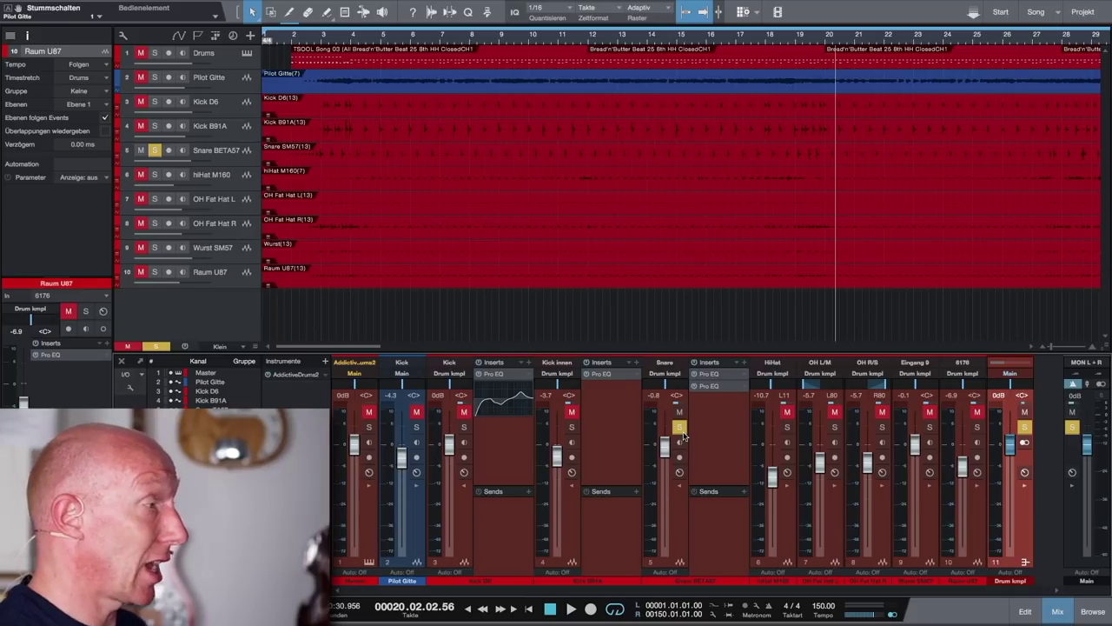
click(682, 432)
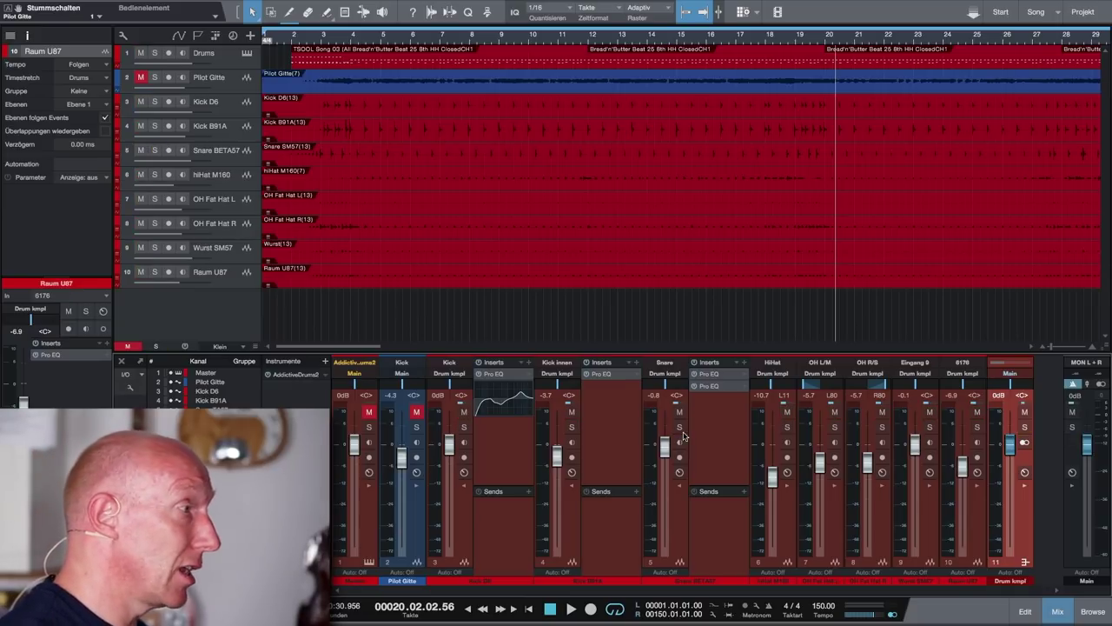
- Examine the Pro EQ curve and band settings on the hiHat M160 channel, then hide its inserts
click(788, 487)
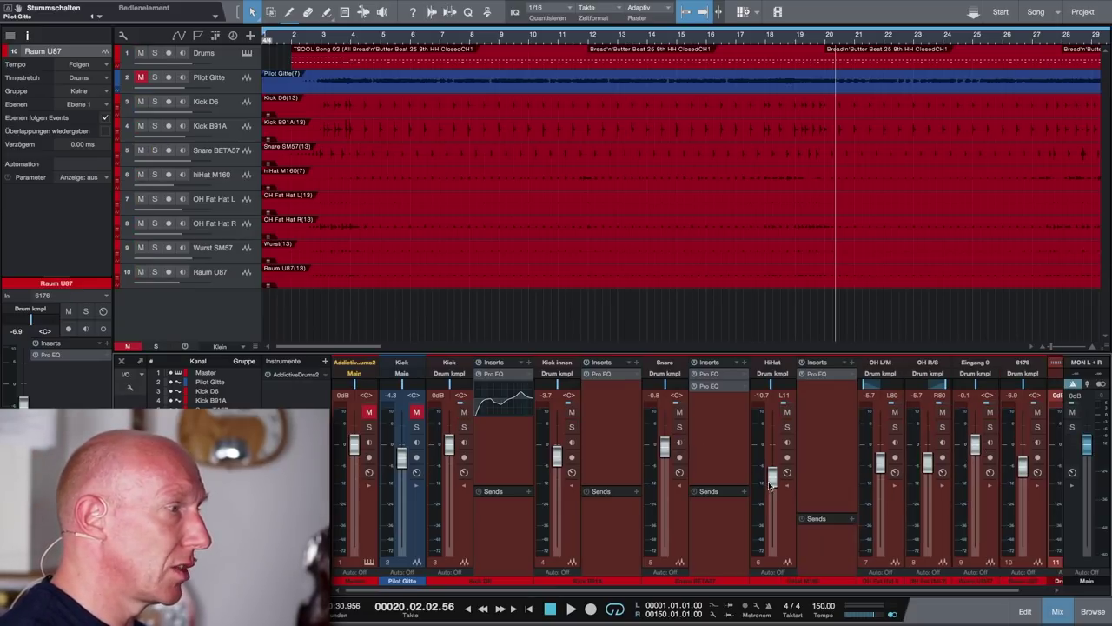
click(785, 375)
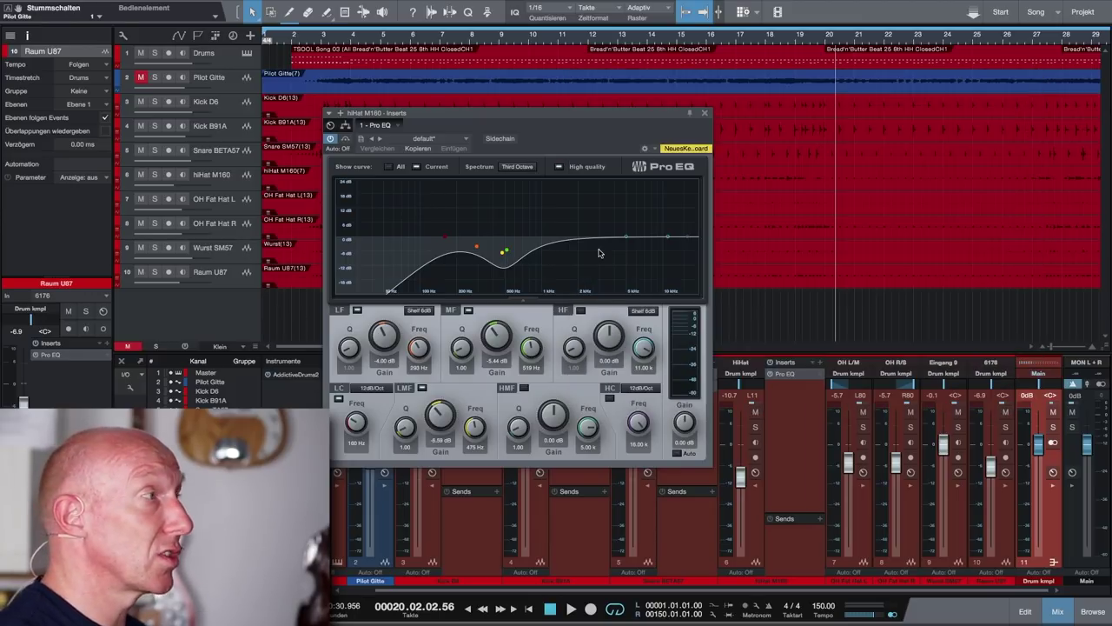
click(704, 112)
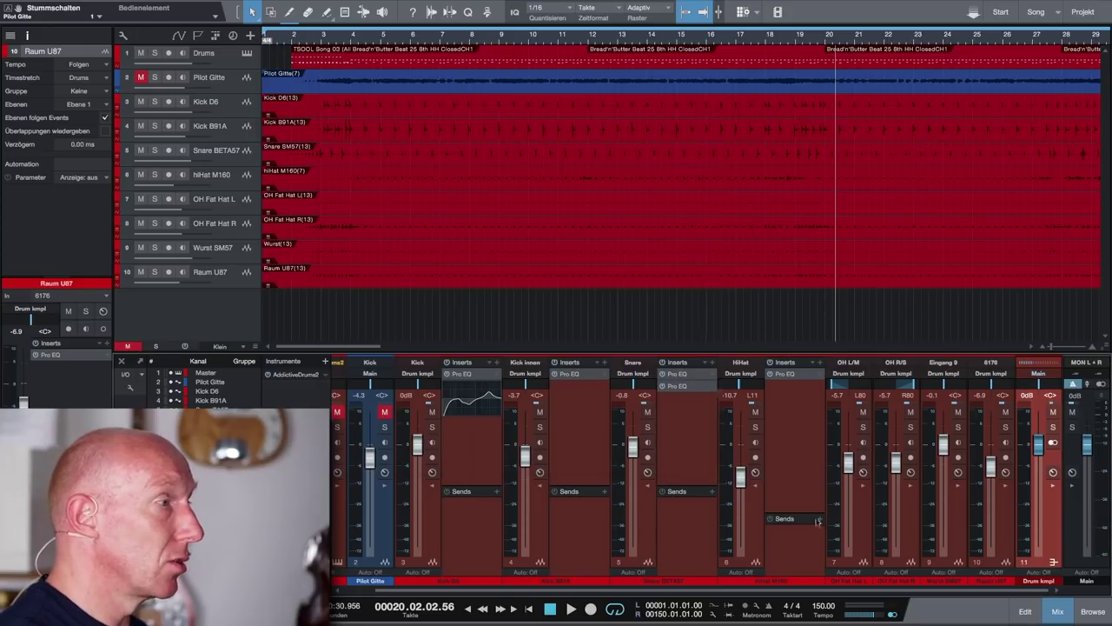
click(755, 487)
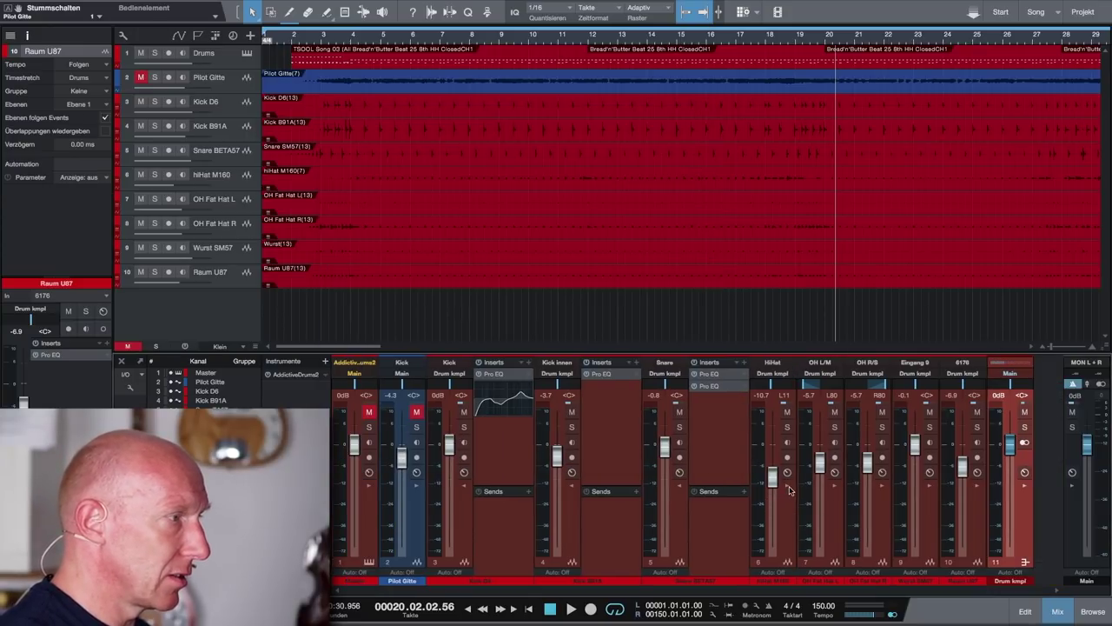
- Review the OH Fat Hat L inserts, checking the Mixtool gain and phase options and the Pro EQ curve
click(835, 485)
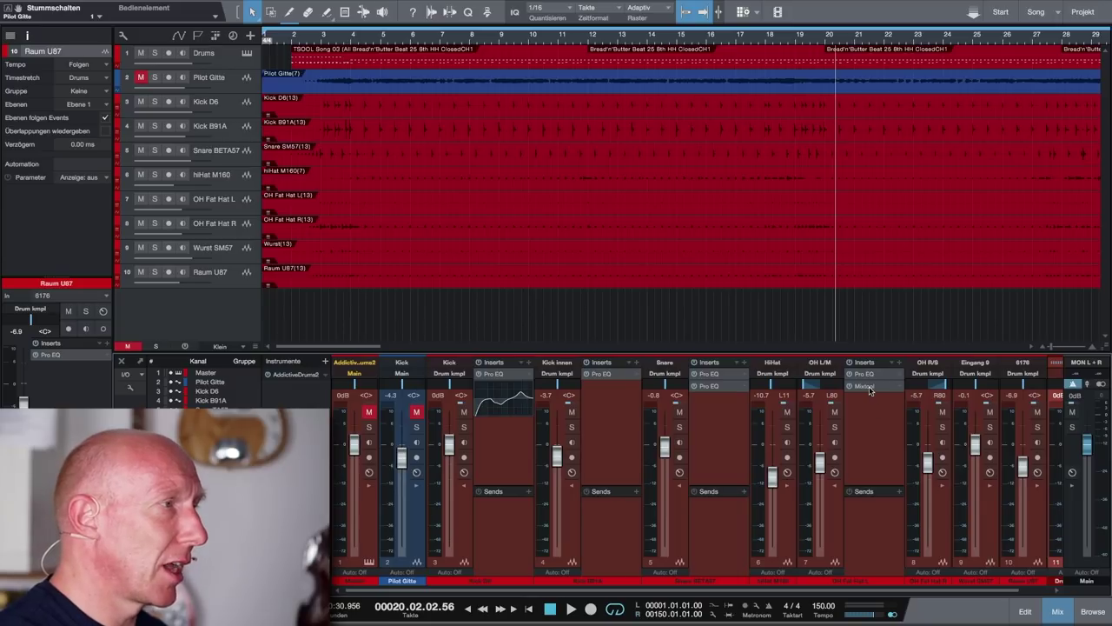
click(869, 386)
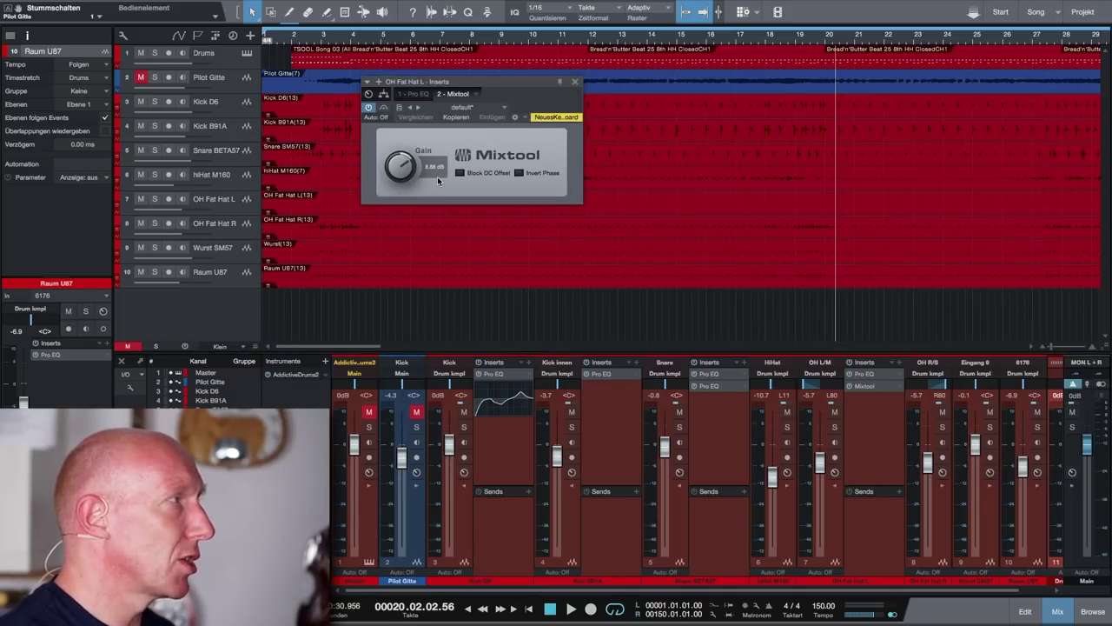
click(574, 84)
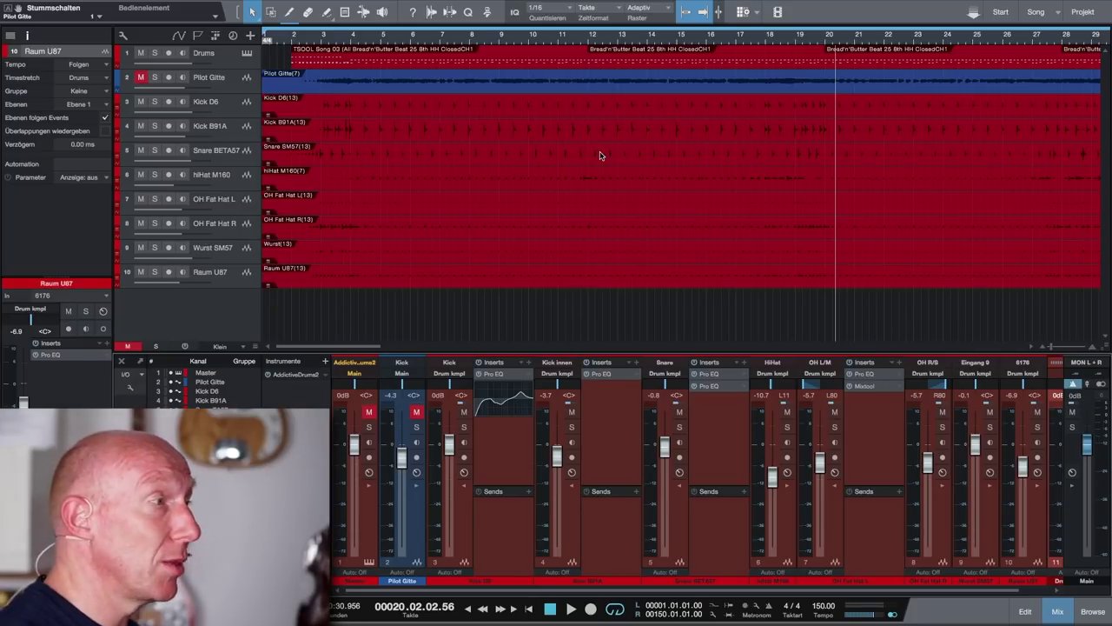
scroll(872, 430, right, 2)
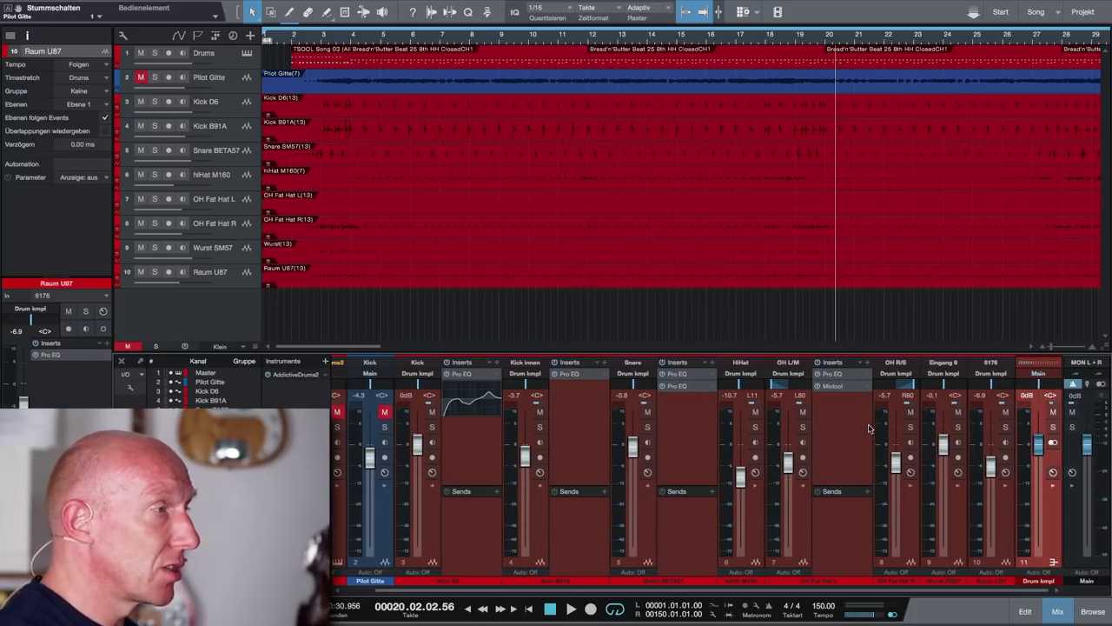
click(836, 374)
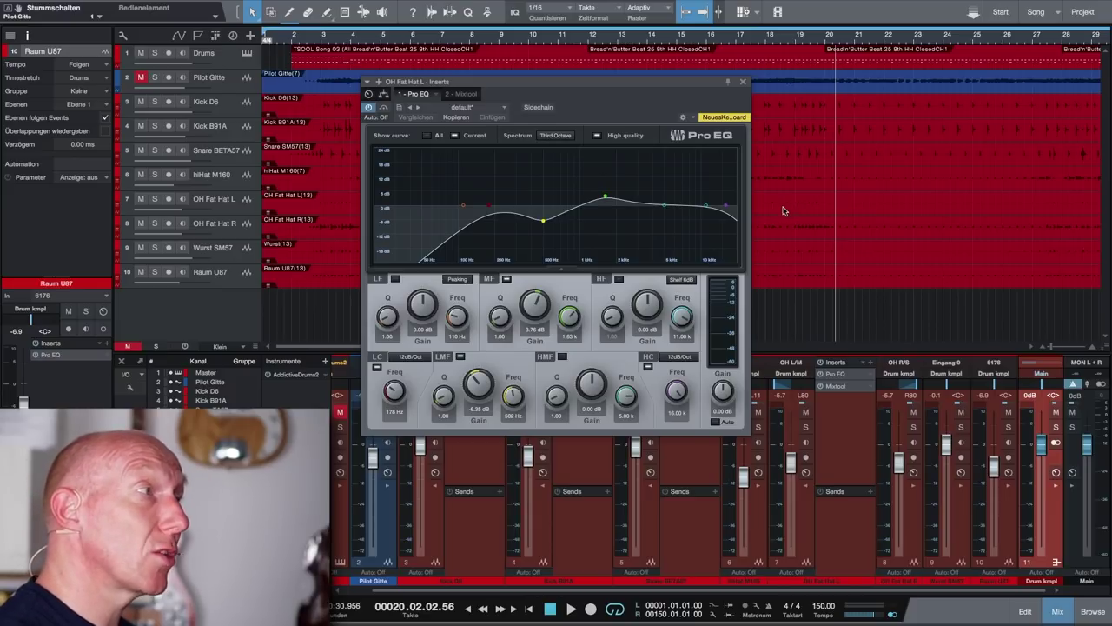
click(743, 83)
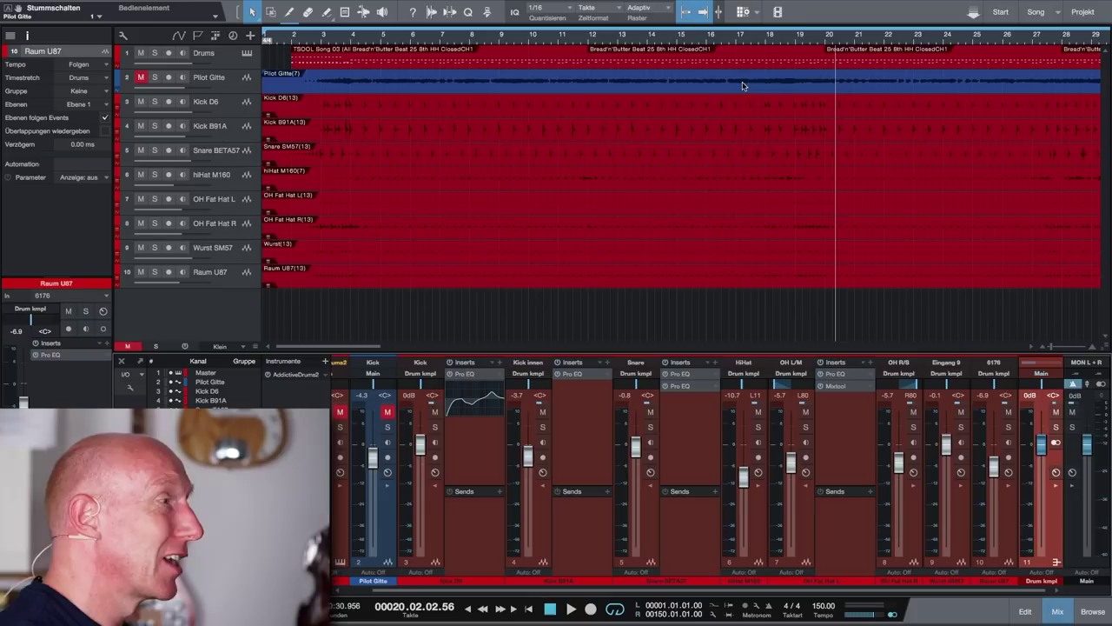
- Show the OH Fat Hat R channel's inserts and examine its Pro EQ curve and band settings
scroll(869, 420, right, 1)
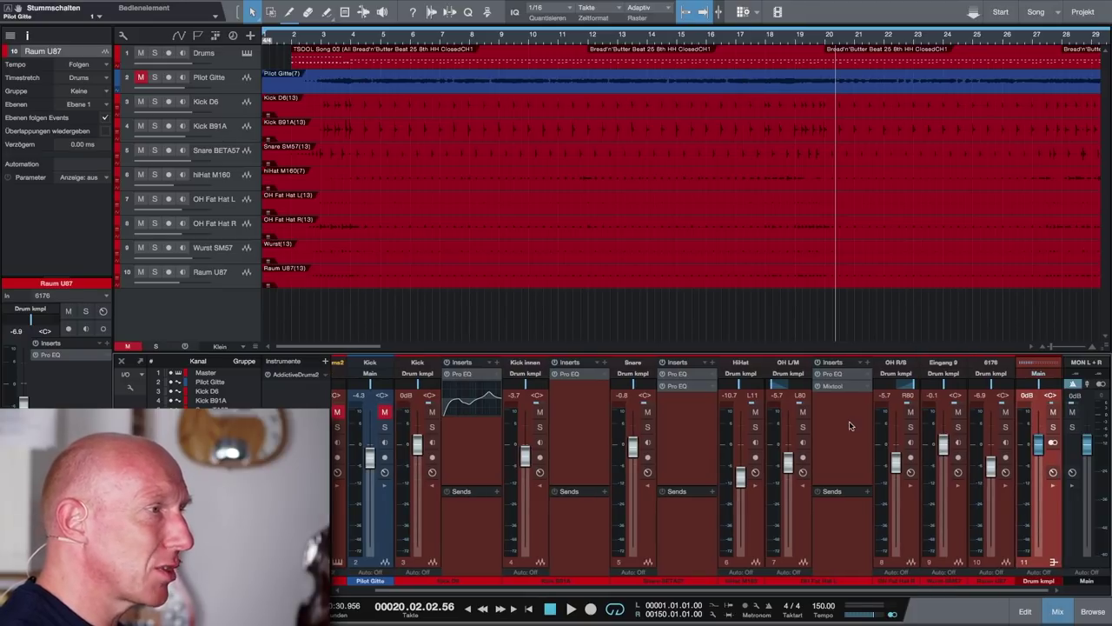
click(910, 489)
click(941, 410)
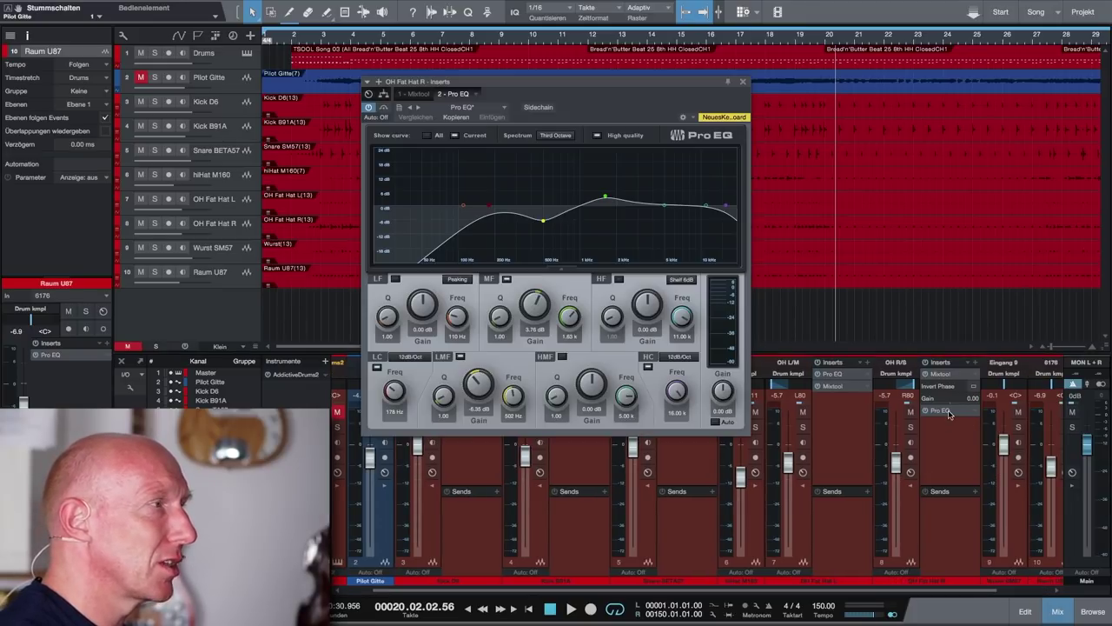
click(743, 81)
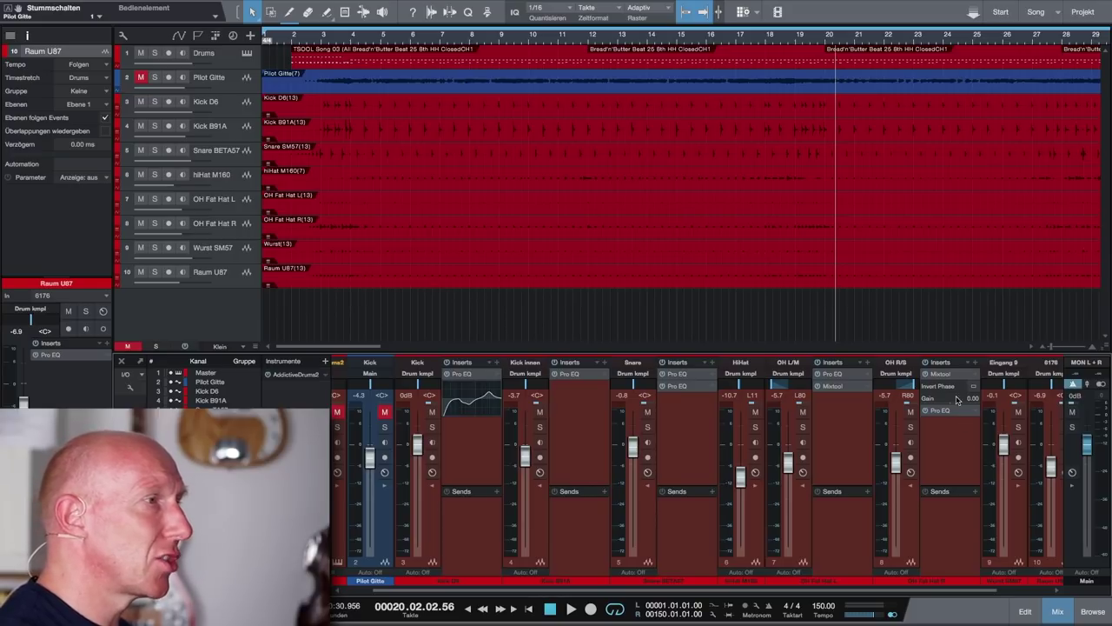
- Check the Mixtool settings on OH Fat Hat R and move Mixtool below Pro EQ in the insert order
click(941, 374)
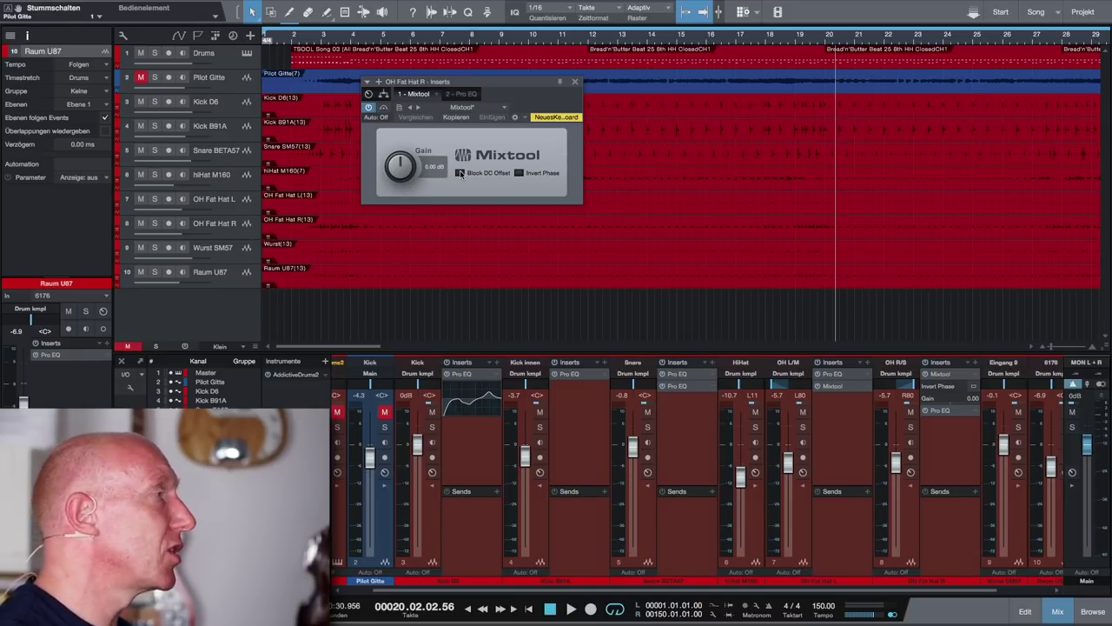
click(574, 82)
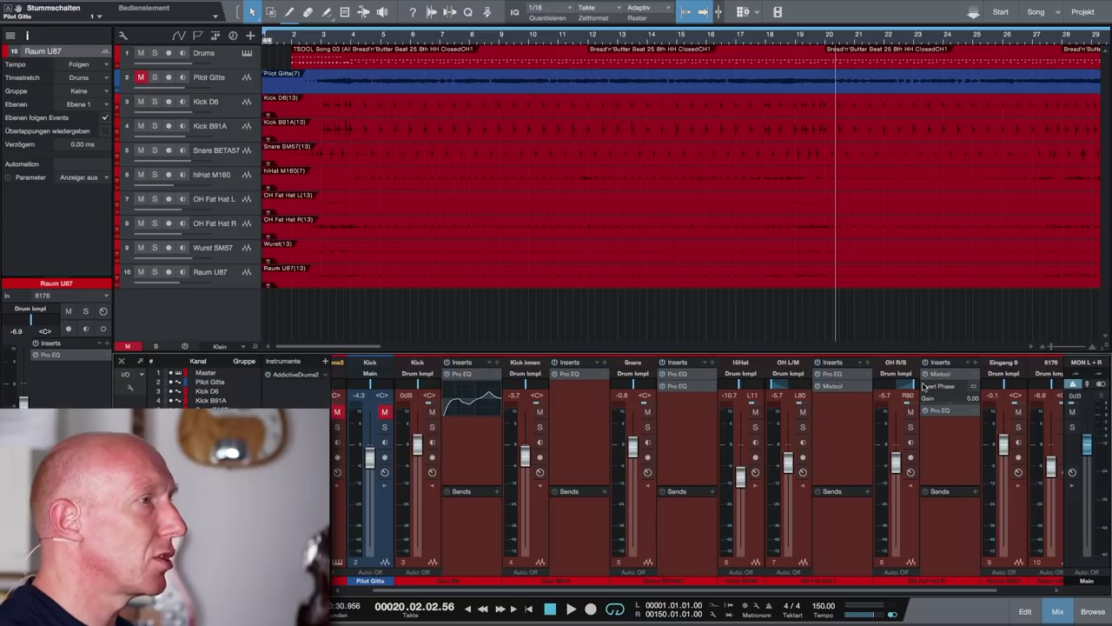
click(947, 377)
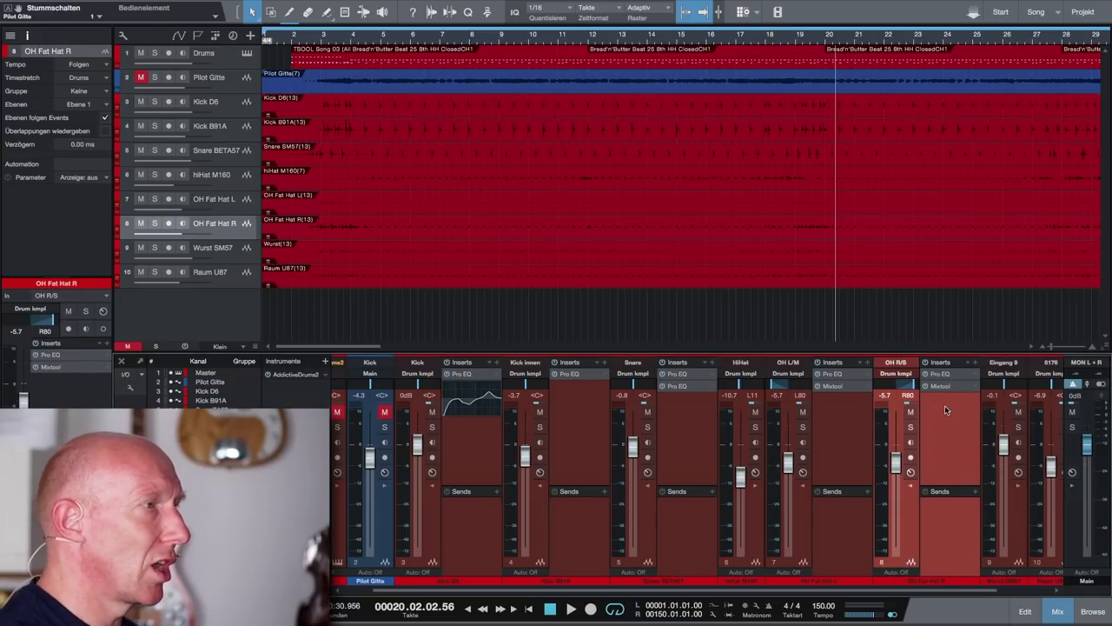
- Solo Wurst SM57, examine its Pro EQ settings, and play the track from around bar 20 to hear it with the EQ
scroll(944, 405, right, 3)
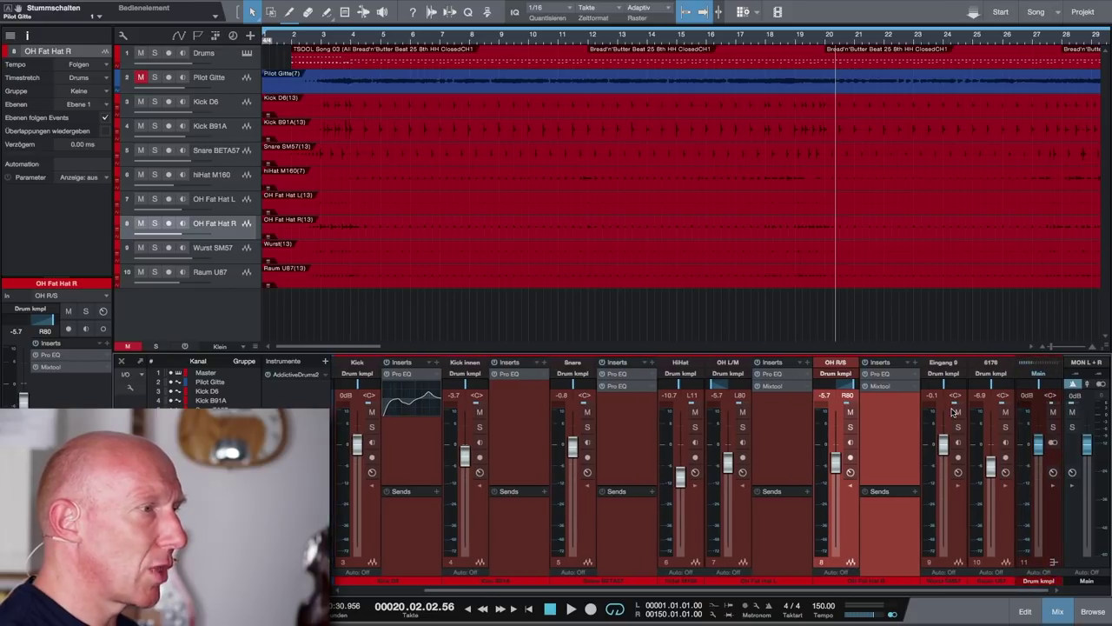
scroll(951, 443, right, 3)
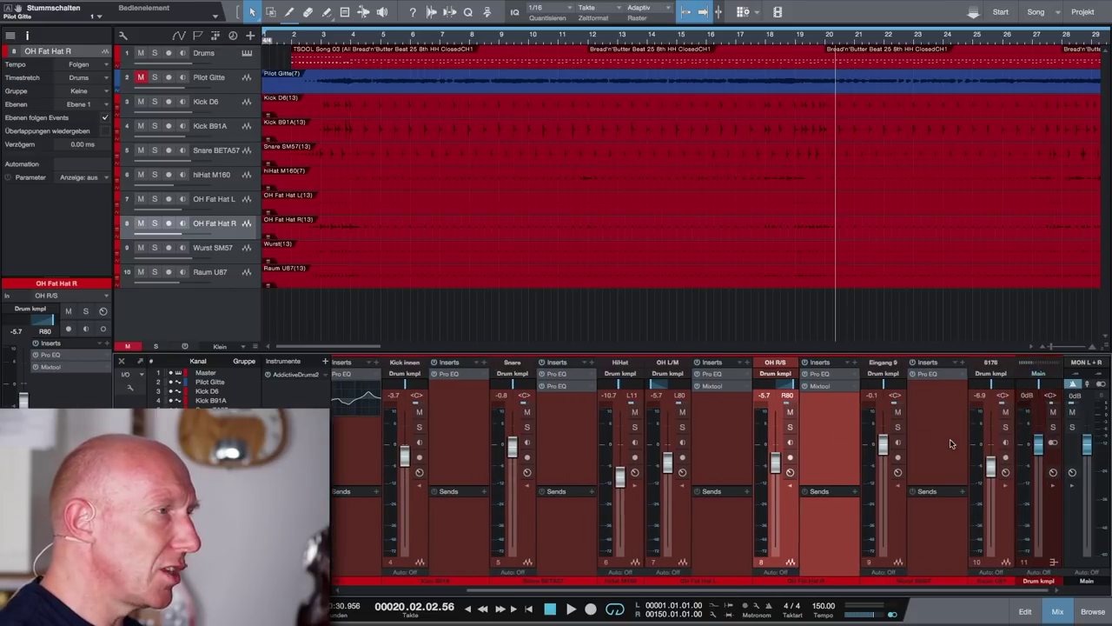
click(899, 428)
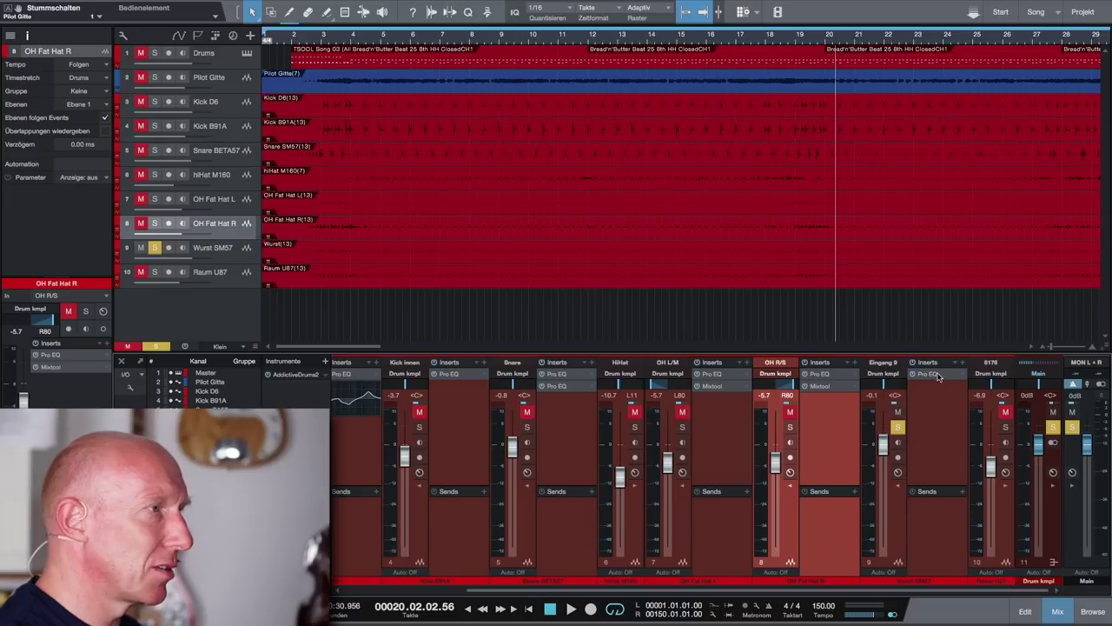
double_click(928, 373)
drag(574, 81, 621, 84)
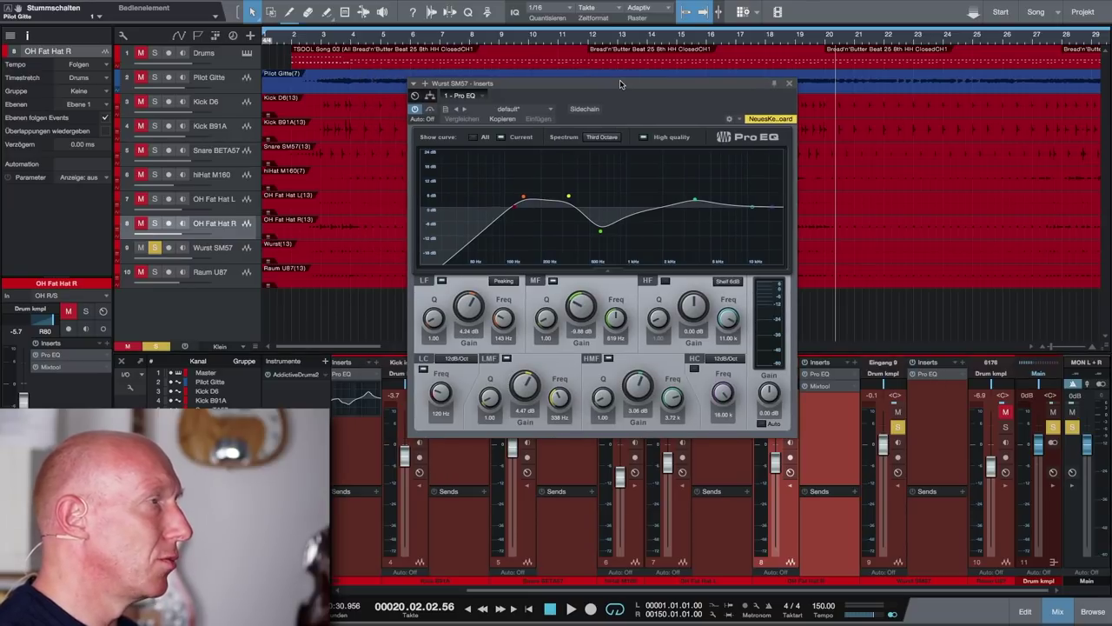
key(space)
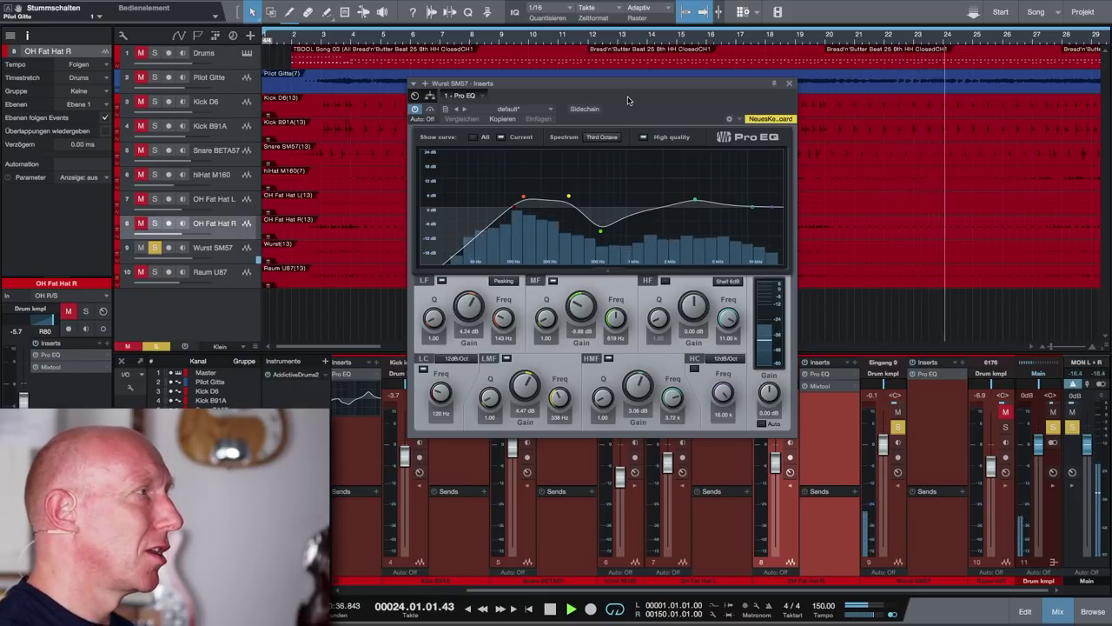
key(space)
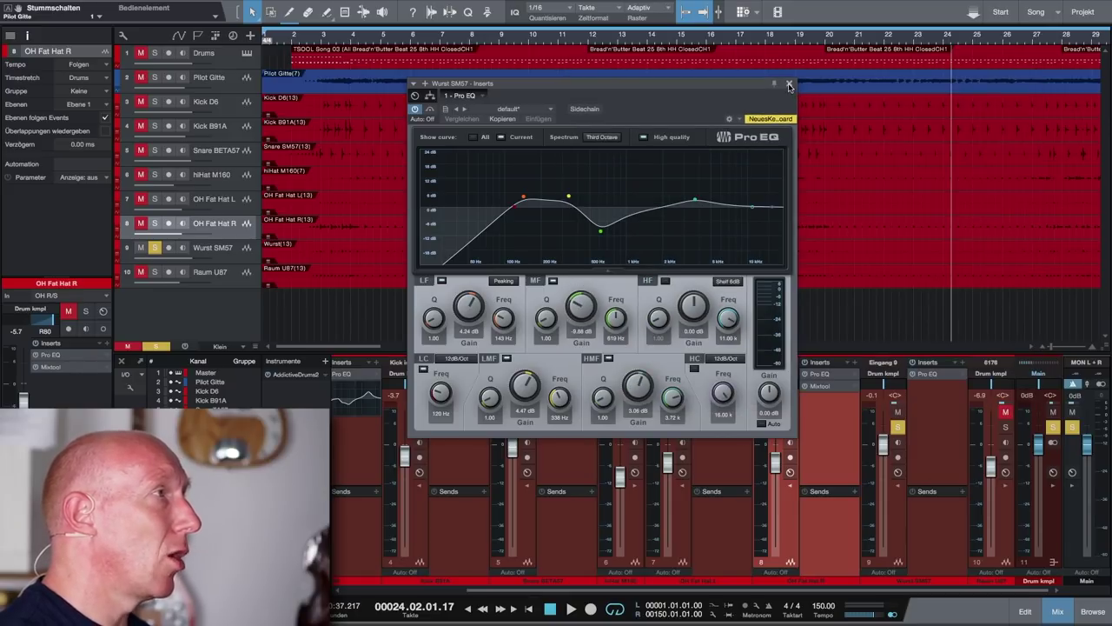
click(789, 84)
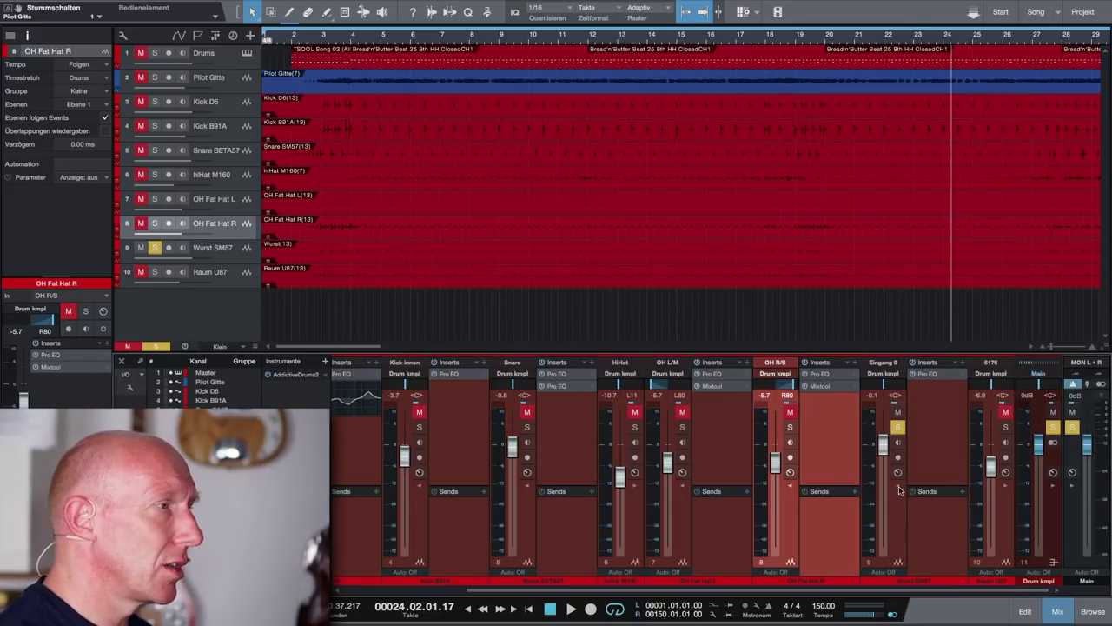
- Collapse the OH Fat Hat R and Wurst SM57 inserts, show the Raum U87 inserts and examine its Pro EQ curve
scroll(900, 491, left, 2)
scroll(885, 489, left, 2)
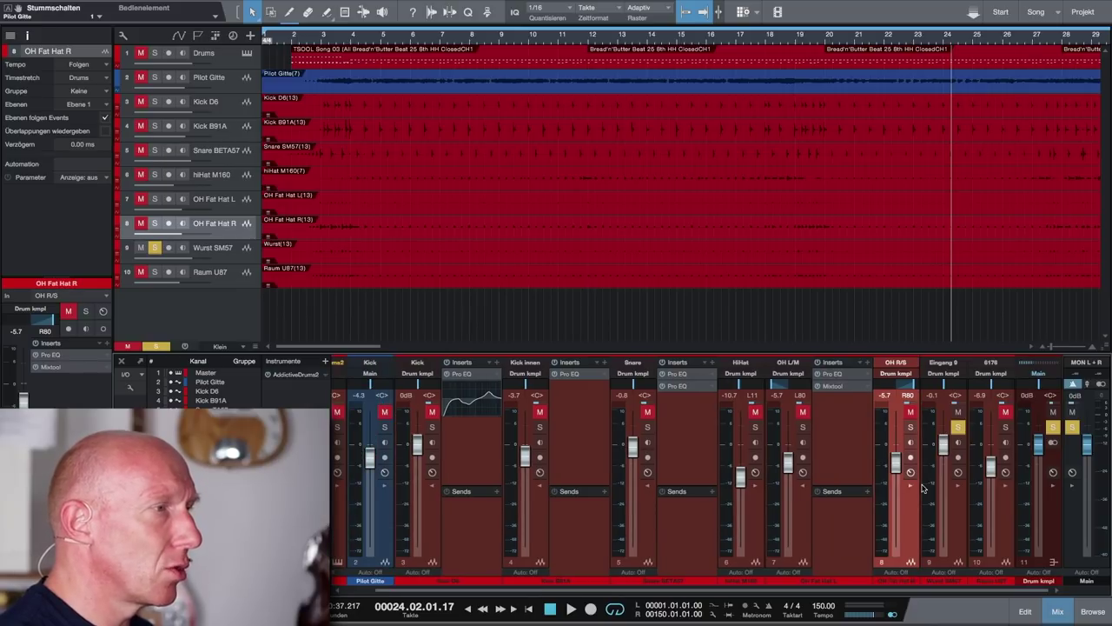
click(1007, 488)
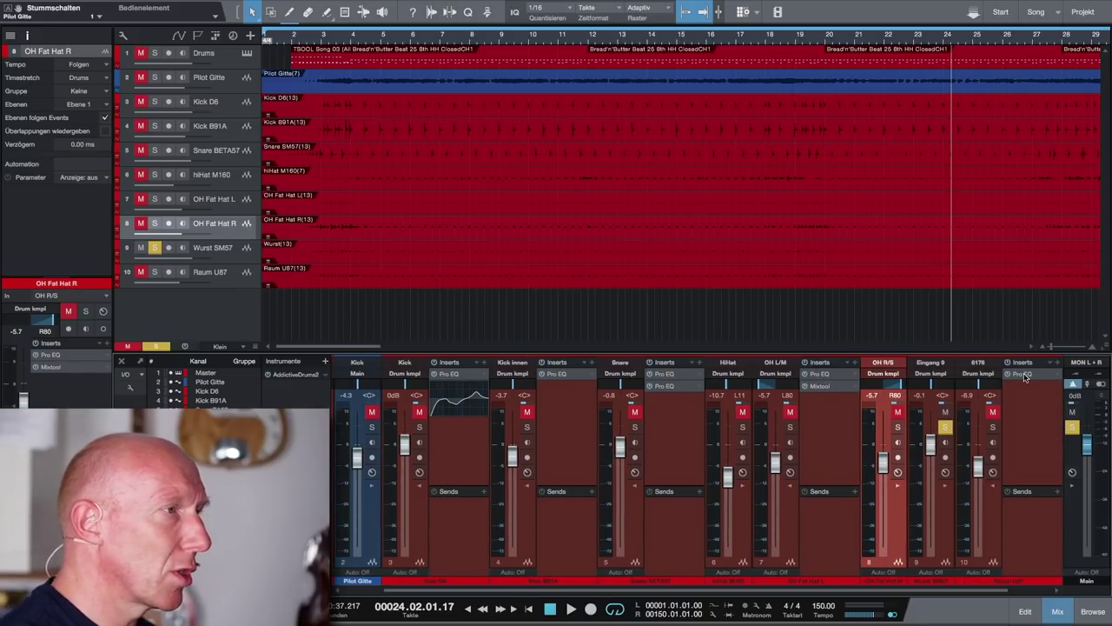
click(1022, 375)
drag(584, 85, 756, 109)
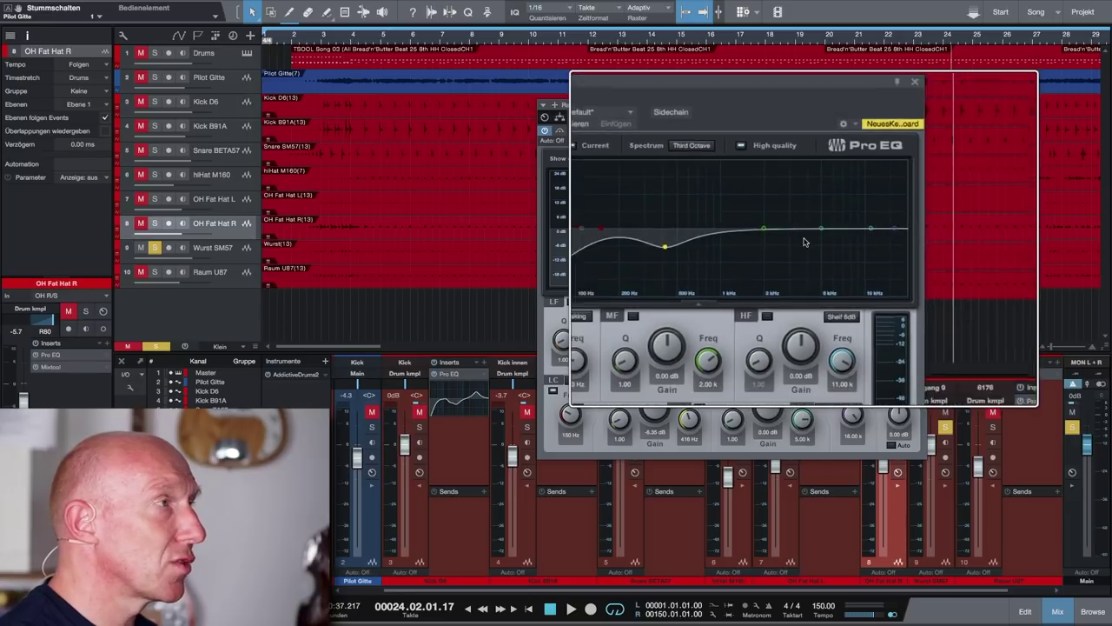
click(919, 104)
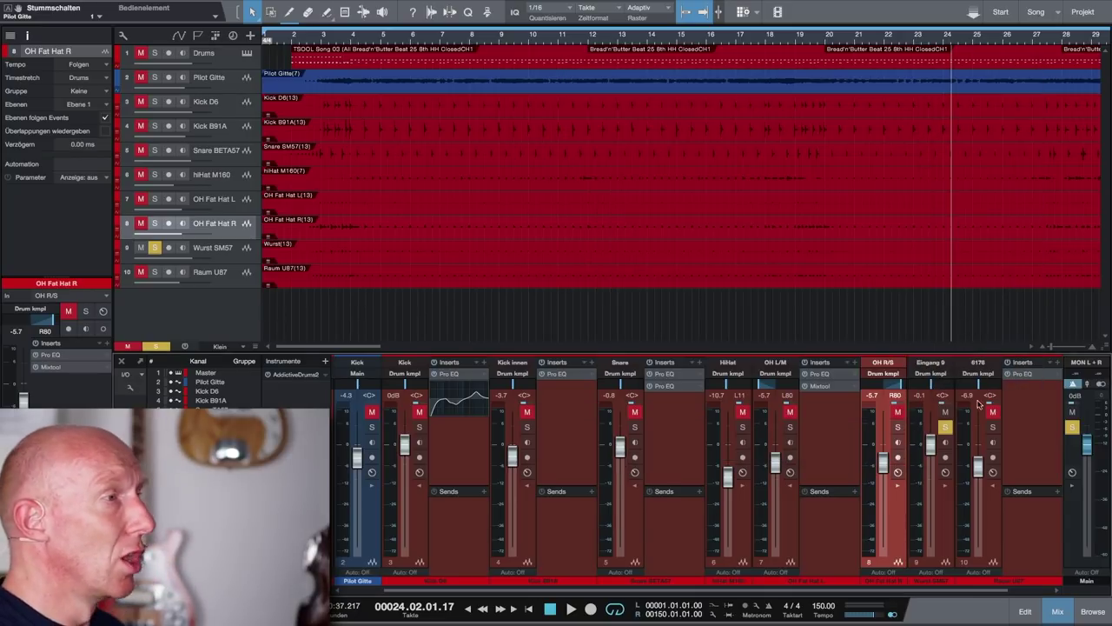
- Unsolo Wurst SM57 and collapse the open insert sections on all the drum channels
click(945, 427)
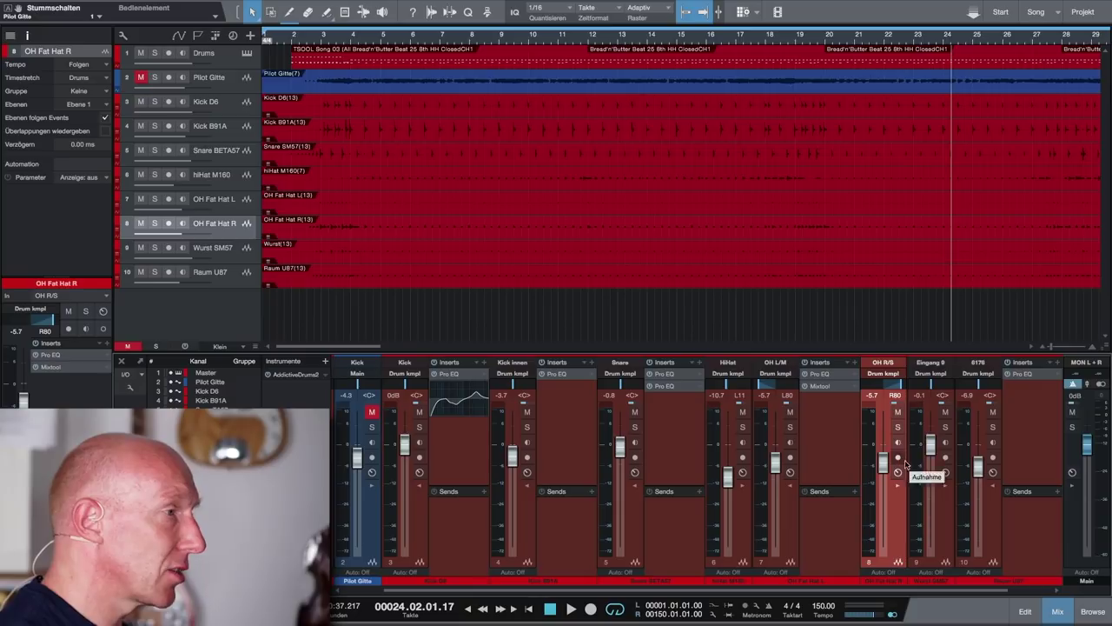
click(787, 487)
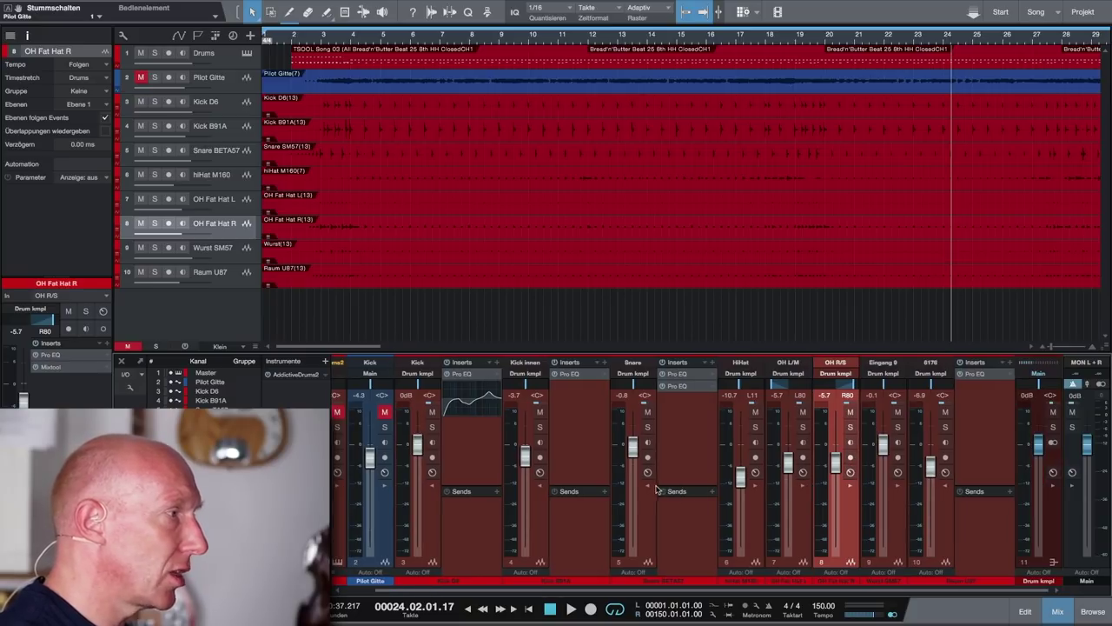
click(649, 487)
click(573, 488)
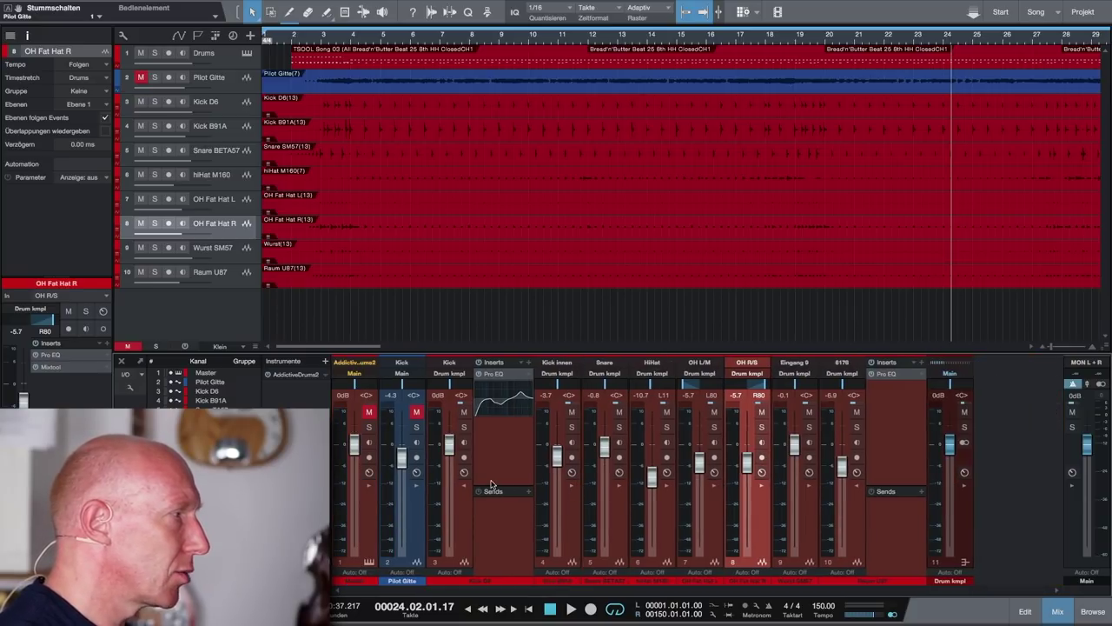
click(466, 487)
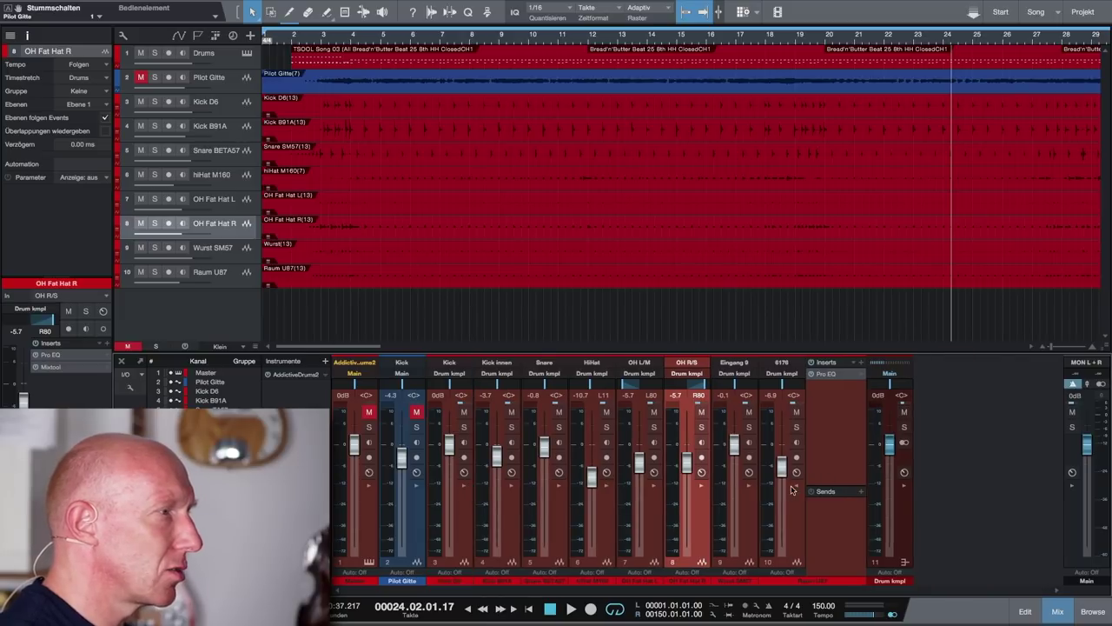
click(797, 489)
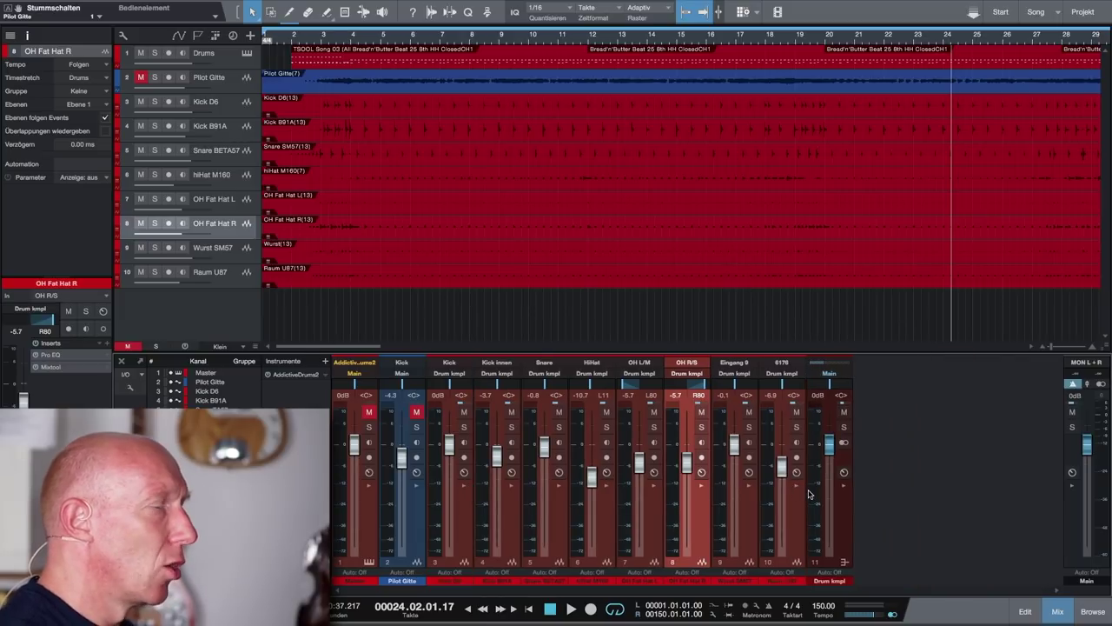
- Select all drum channels from Kick D6 to Raum U87, followed by the Drum kmpl bus alone
click(467, 526)
click(801, 524)
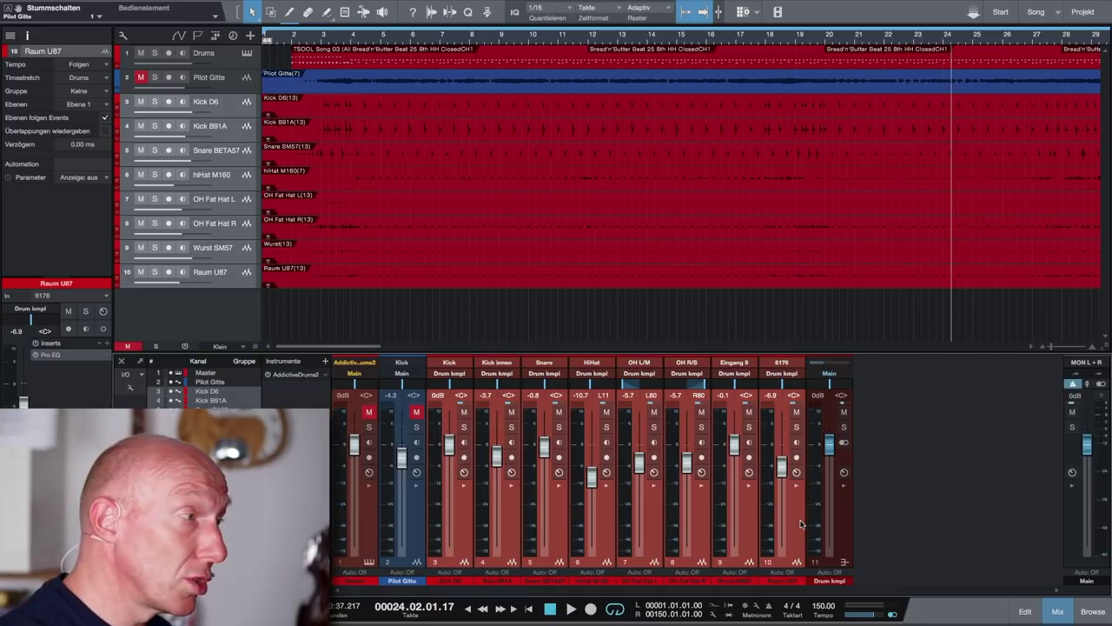
click(843, 515)
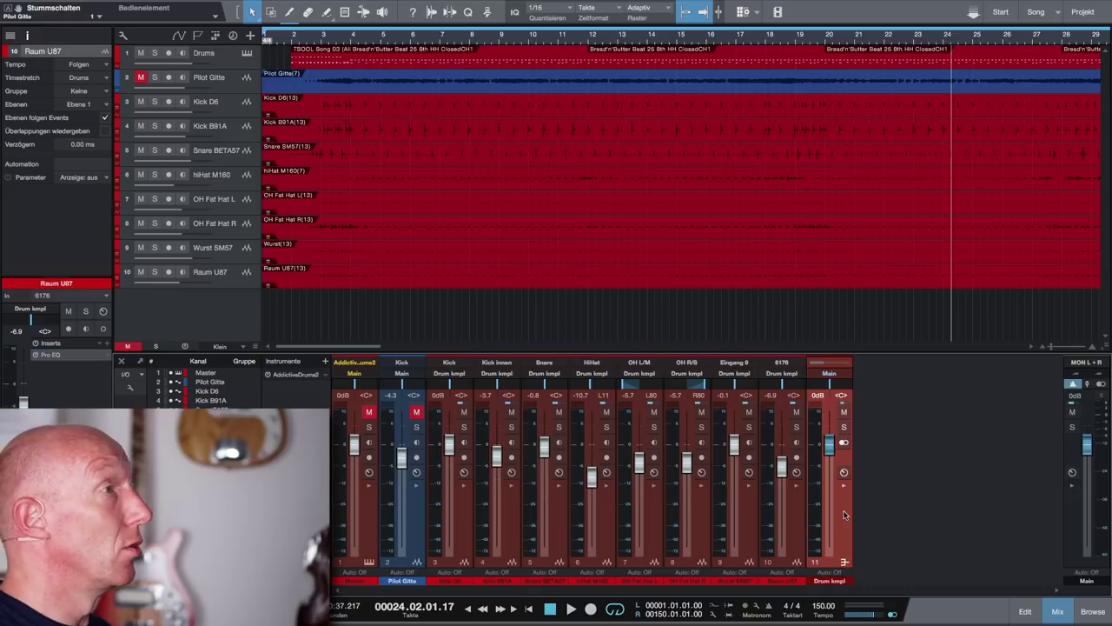
- Play the full drum mix from bar 24, unmute Pilot Gitte during playback, and stop around bar 38
key(space)
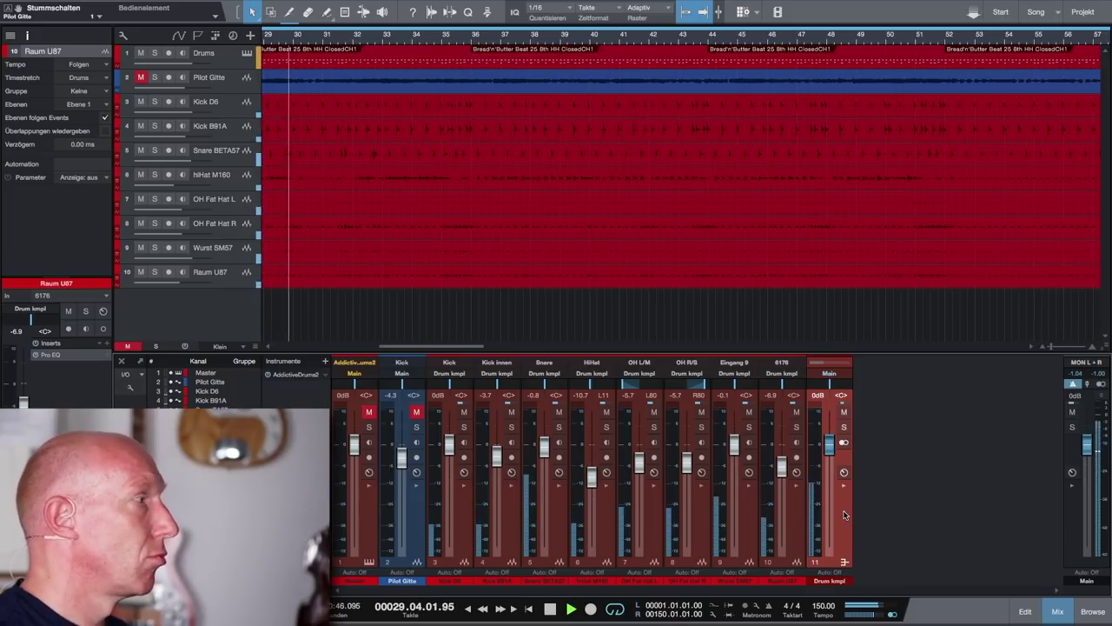
click(416, 412)
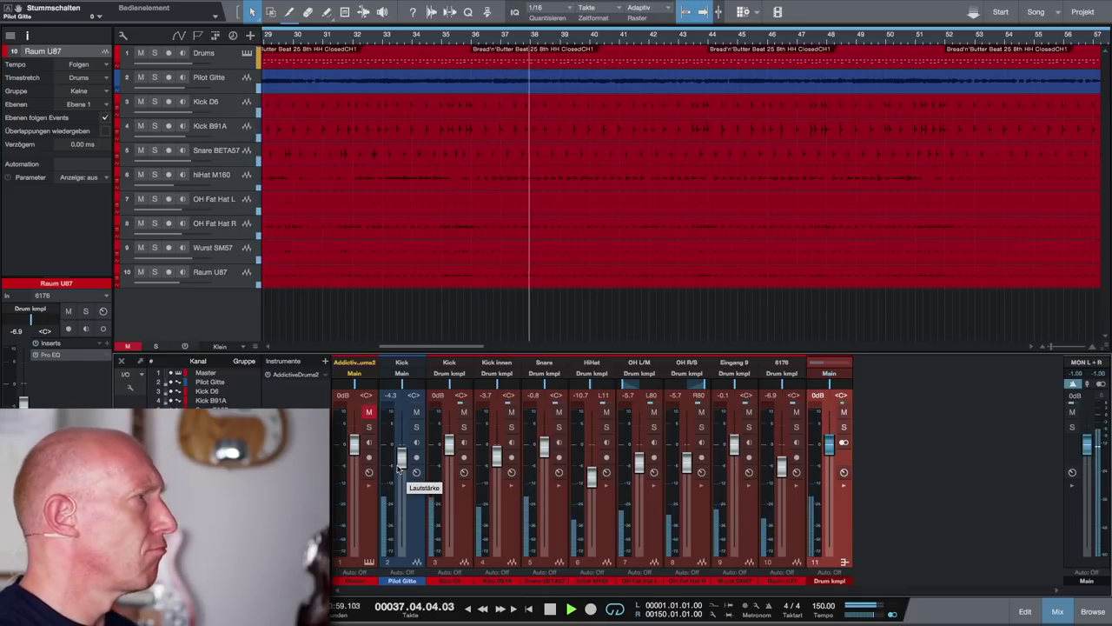
key(space)
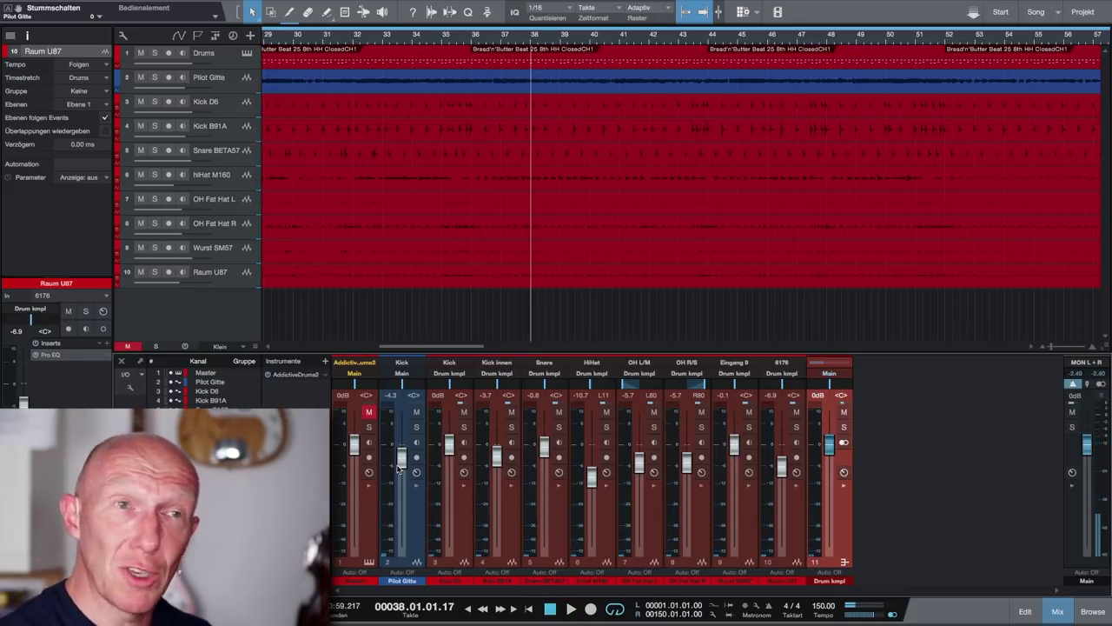